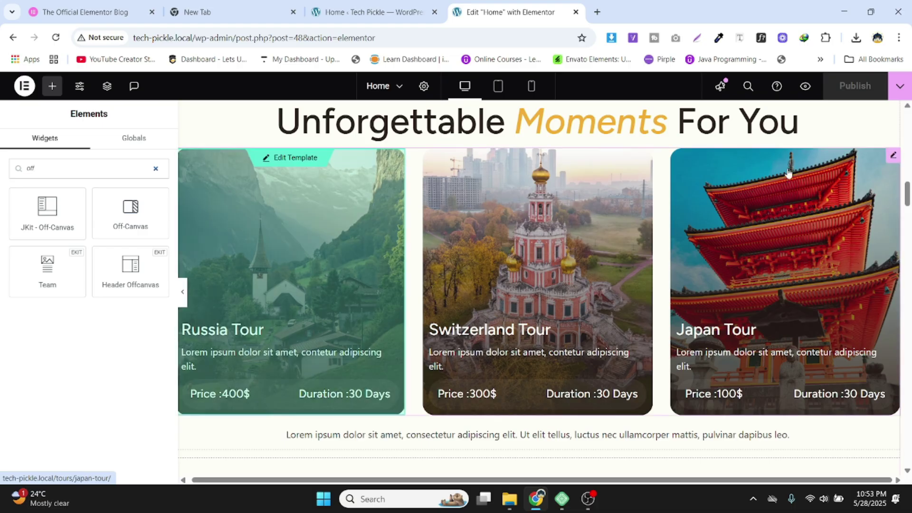
- Try the ElementsKit Team widget in the empty container below the Get Special Promo section and preview its member popup
scroll(755, 227, down, 5)
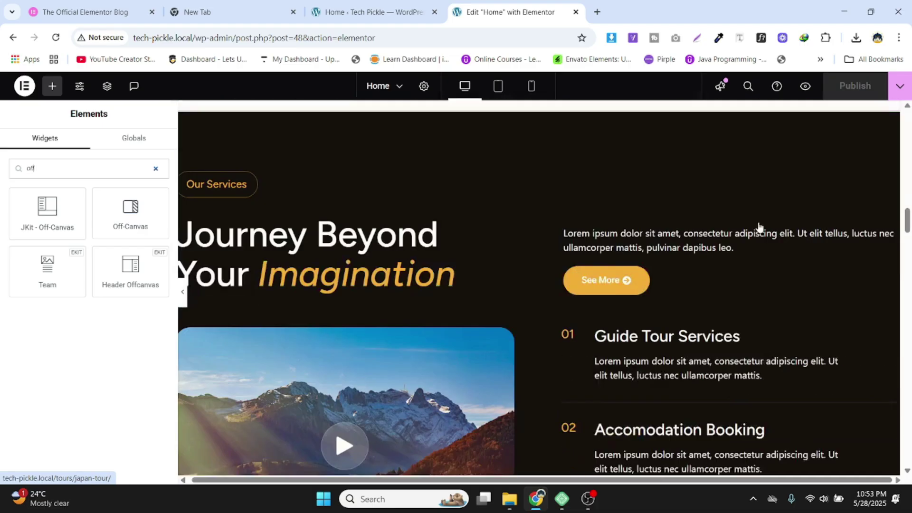
scroll(759, 226, down, 8)
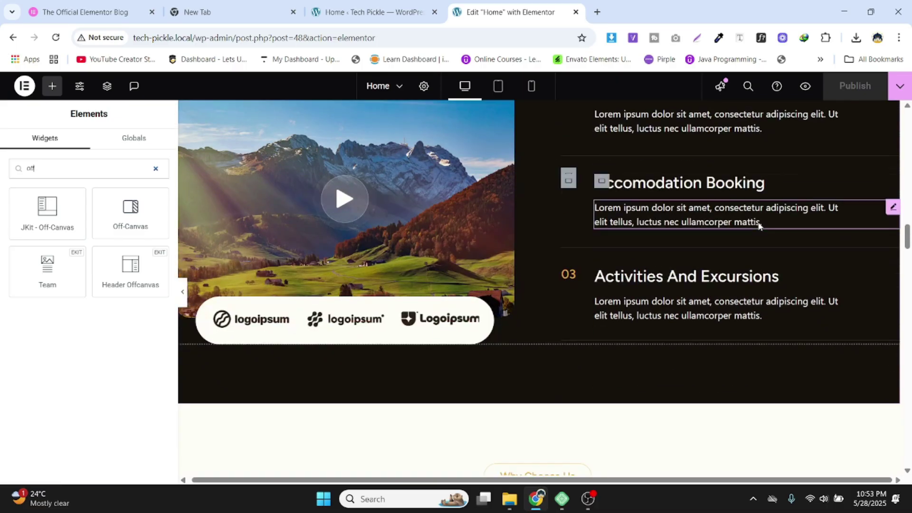
scroll(758, 226, down, 10)
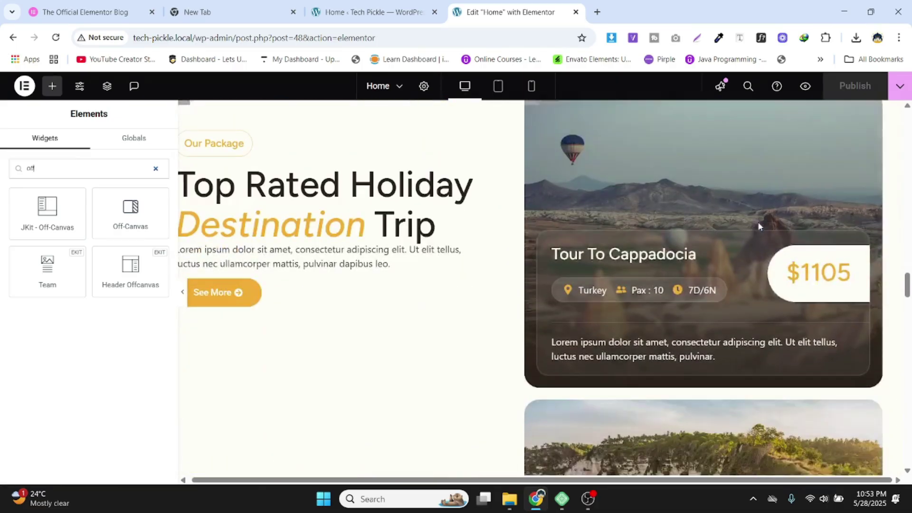
scroll(758, 226, down, 15)
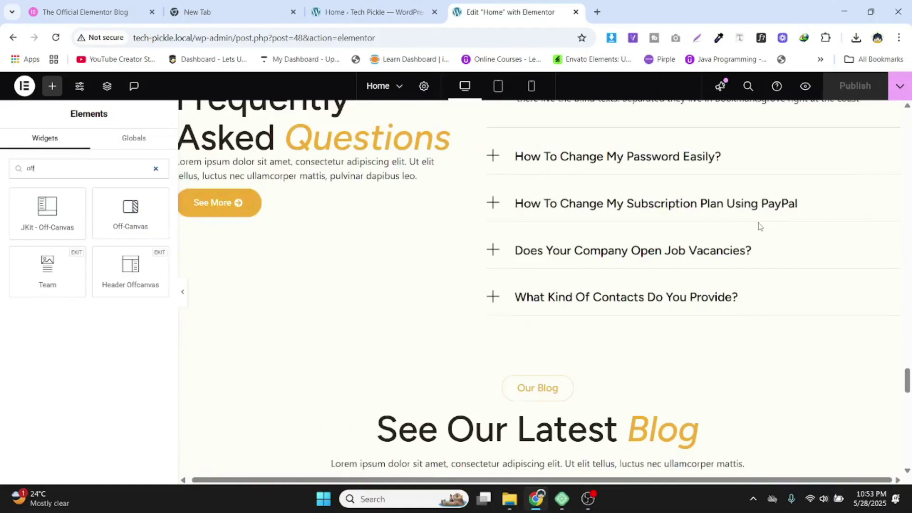
scroll(546, 211, up, 5)
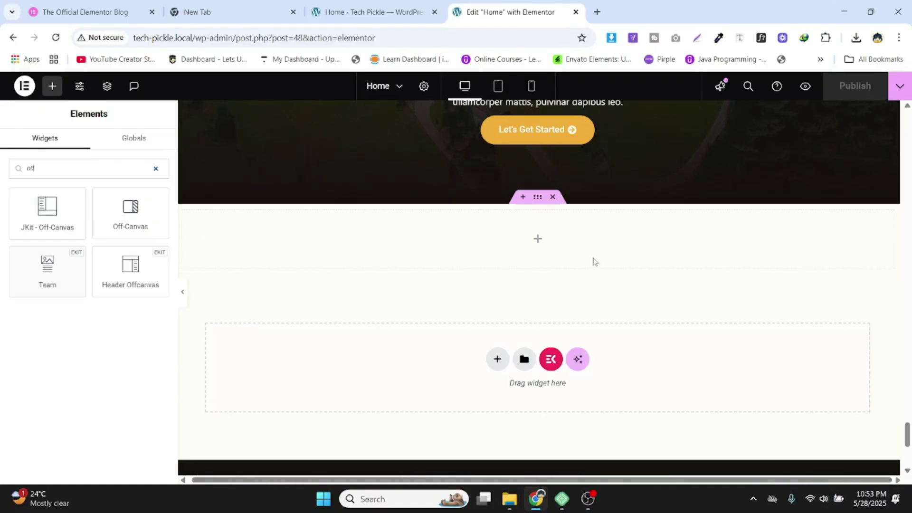
click(531, 199)
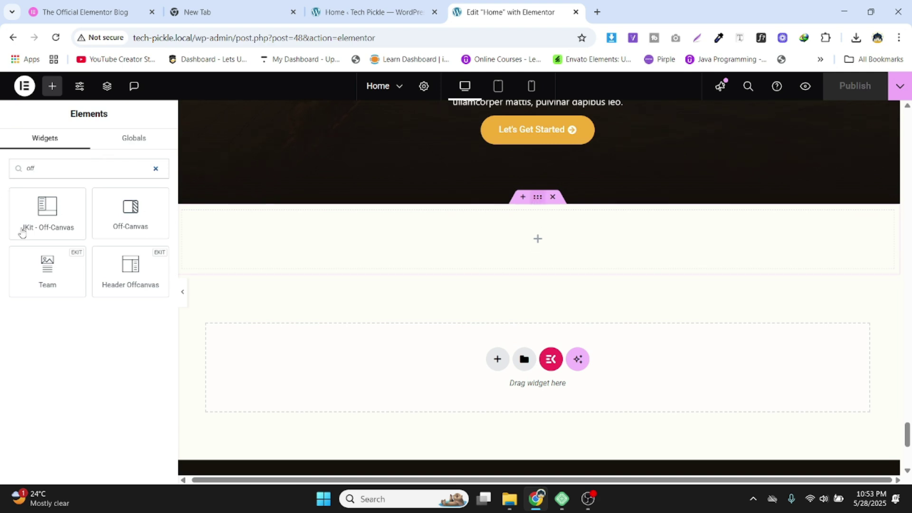
click(52, 86)
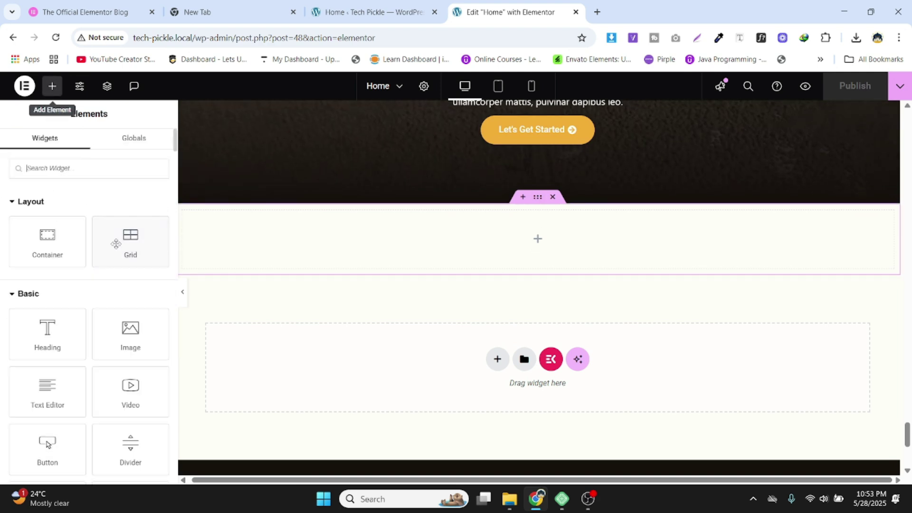
click(70, 163)
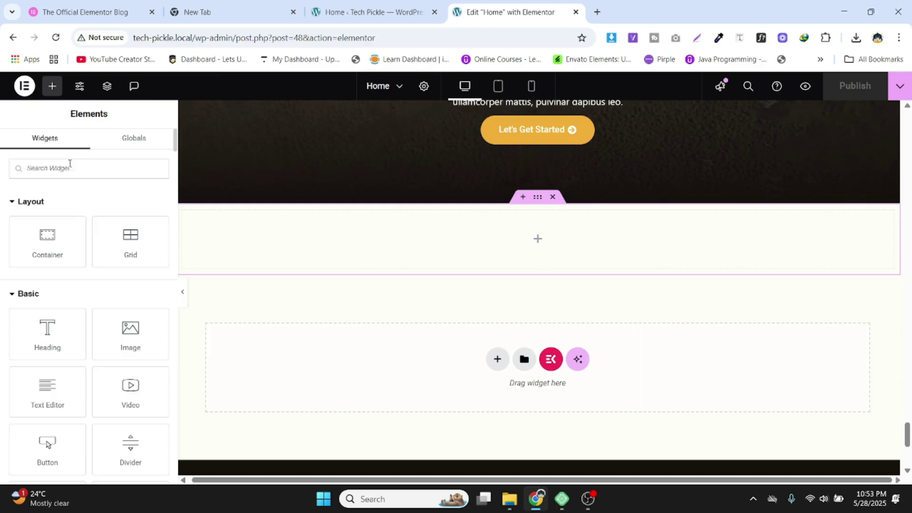
text(team)
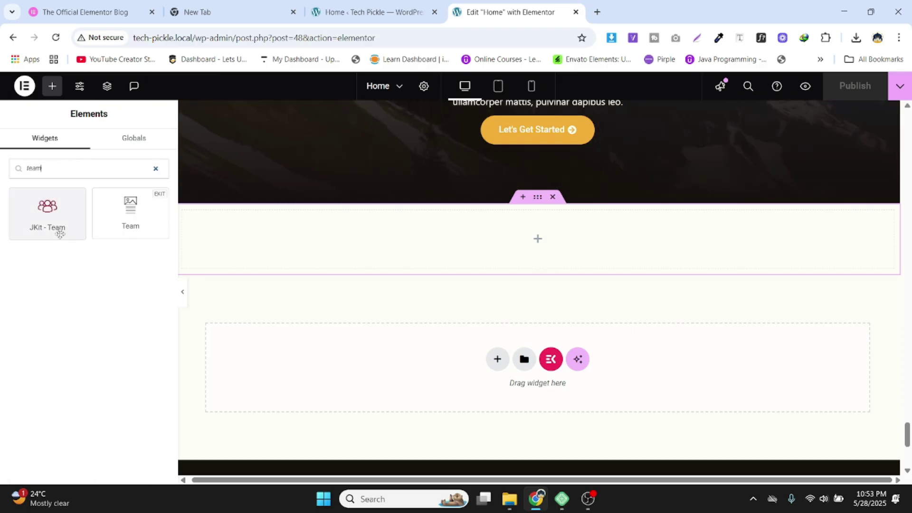
drag(150, 221, 519, 249)
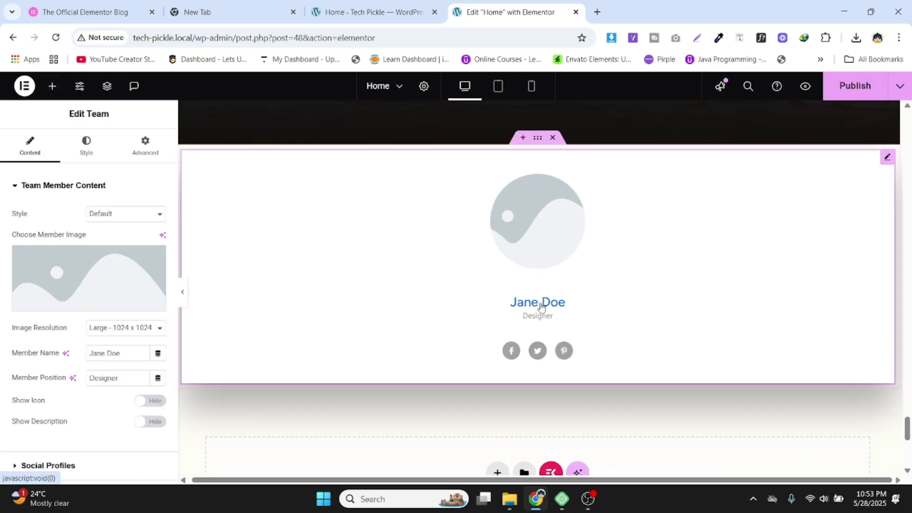
click(540, 308)
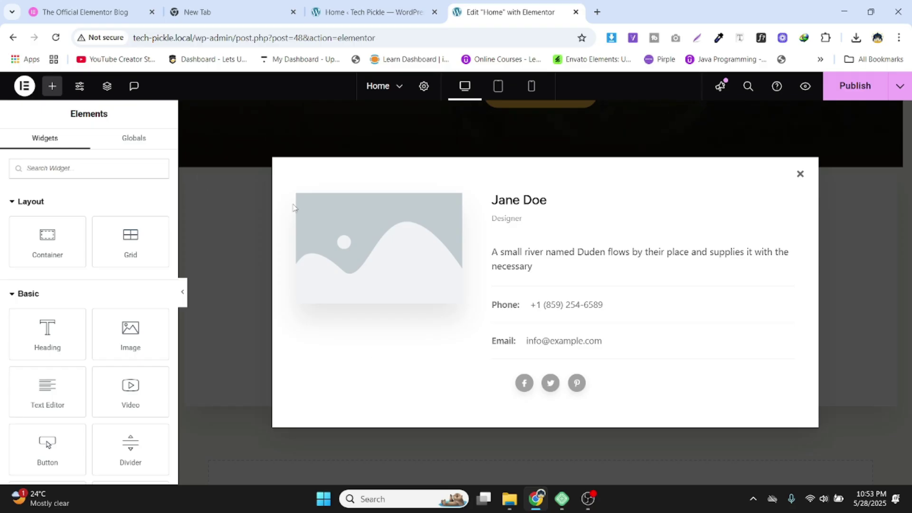
click(800, 175)
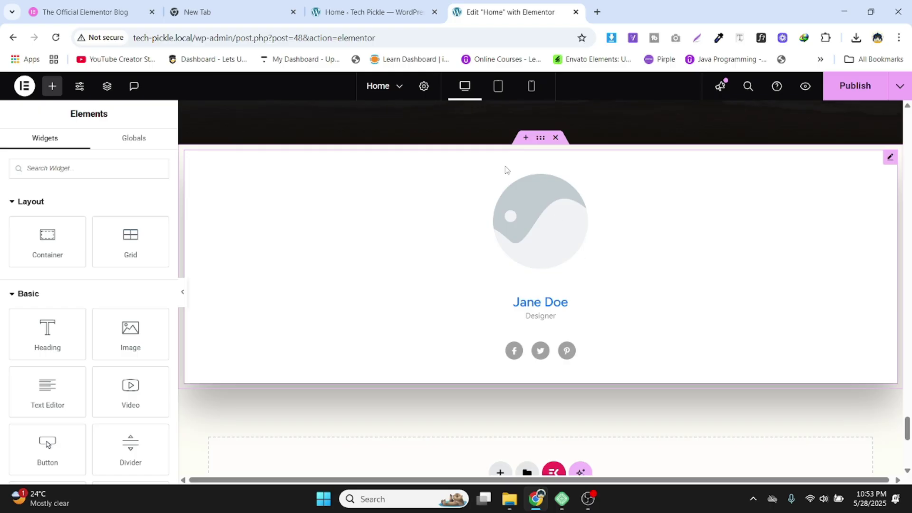
click(382, 12)
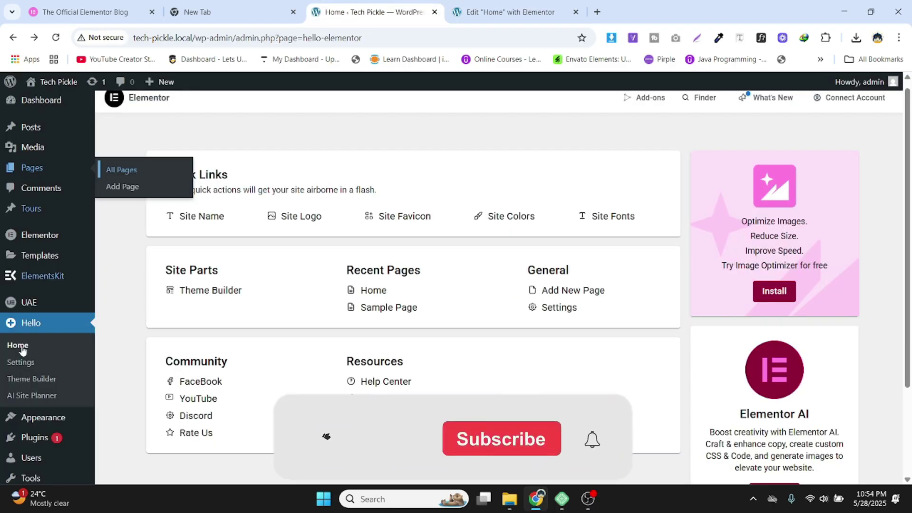
scroll(51, 389, down, 1)
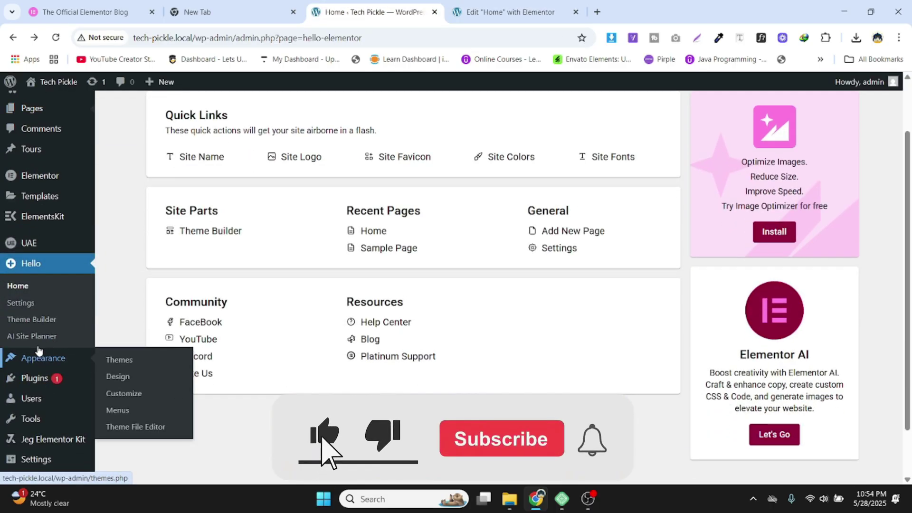
scroll(37, 259, up, 1)
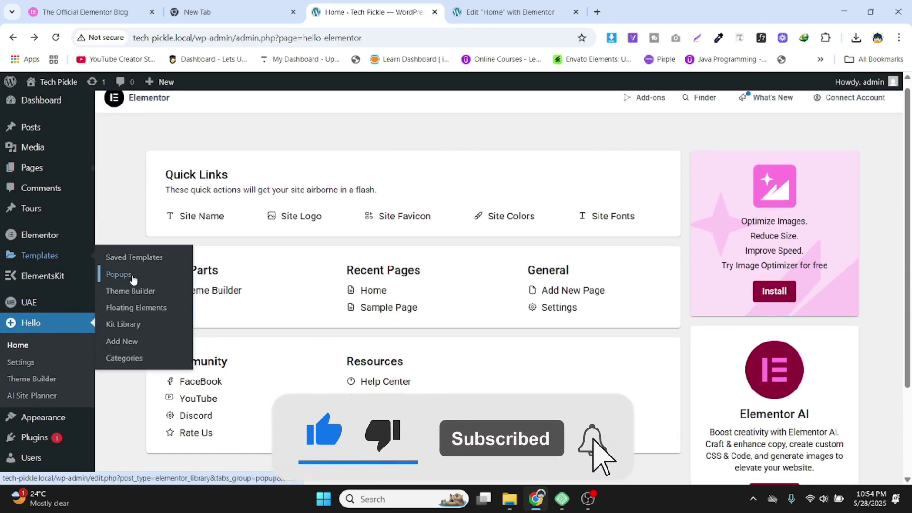
click(459, 7)
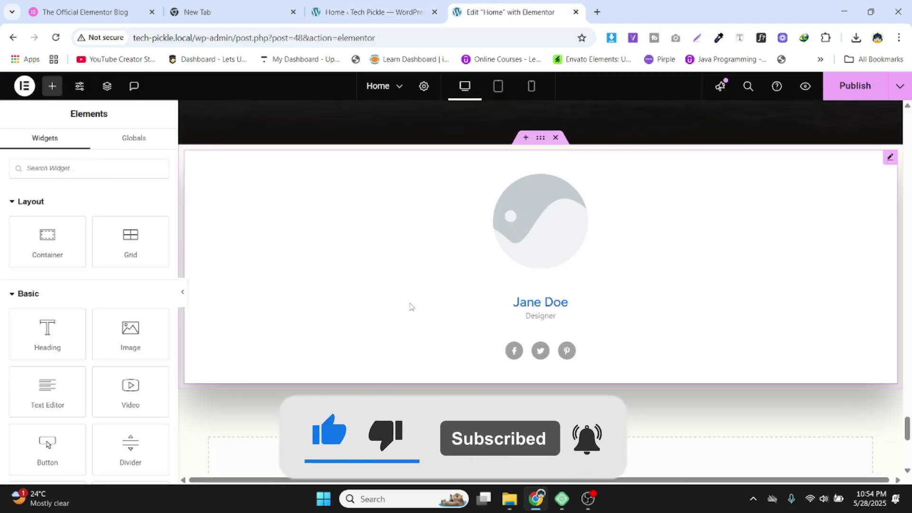
- Delete the Team widget from the container below the Get Special Promo section
right_click(691, 265)
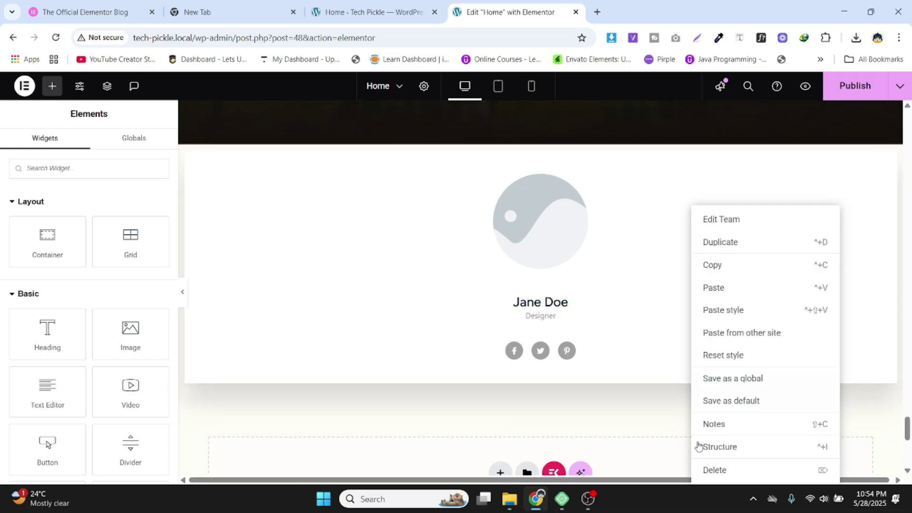
click(713, 468)
scroll(554, 319, up, 7)
scroll(556, 321, down, 5)
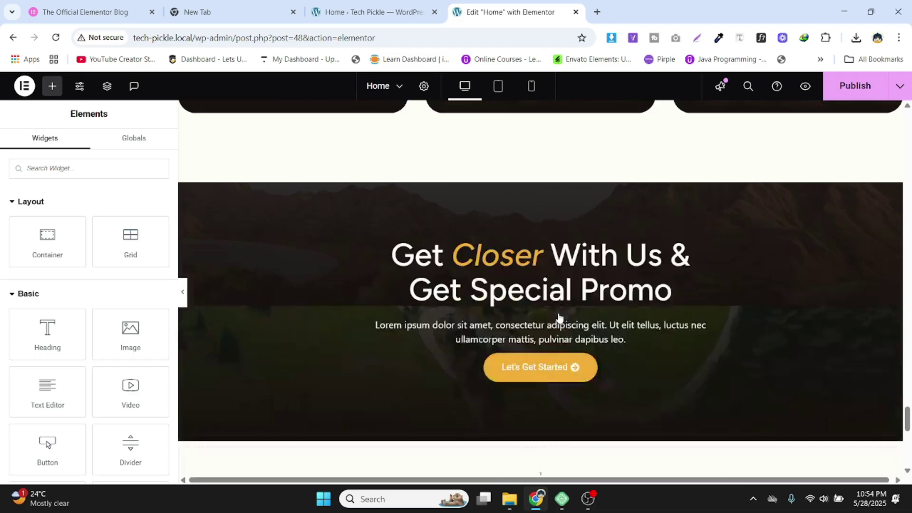
- Add a Grid layout element inside the empty container below the Get Special Promo section
scroll(536, 326, down, 3)
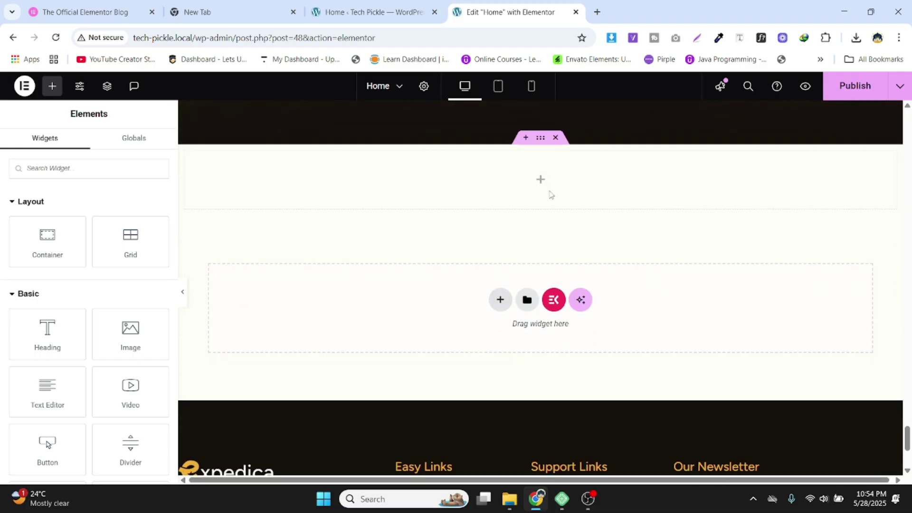
click(540, 179)
drag(131, 242, 501, 186)
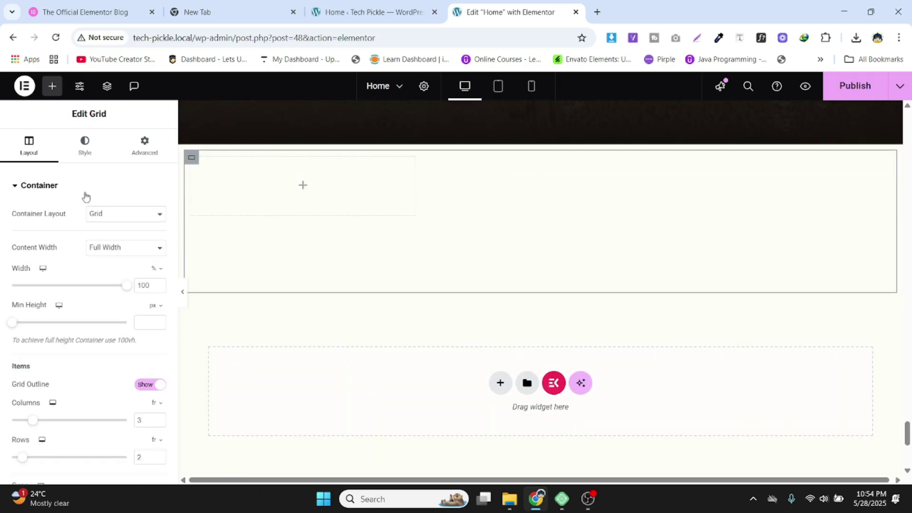
- Add an Image widget to the grid's first cell and use 28-22.jpg from the media library
click(56, 90)
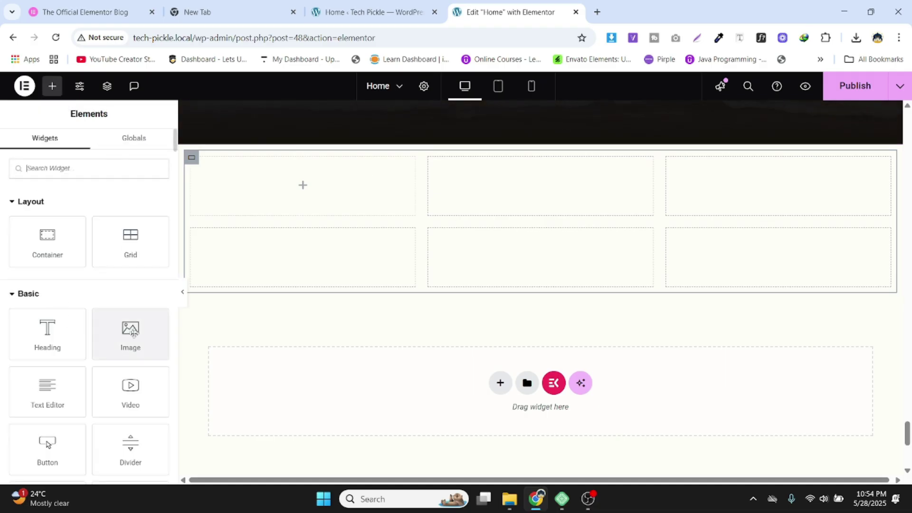
drag(140, 334, 304, 204)
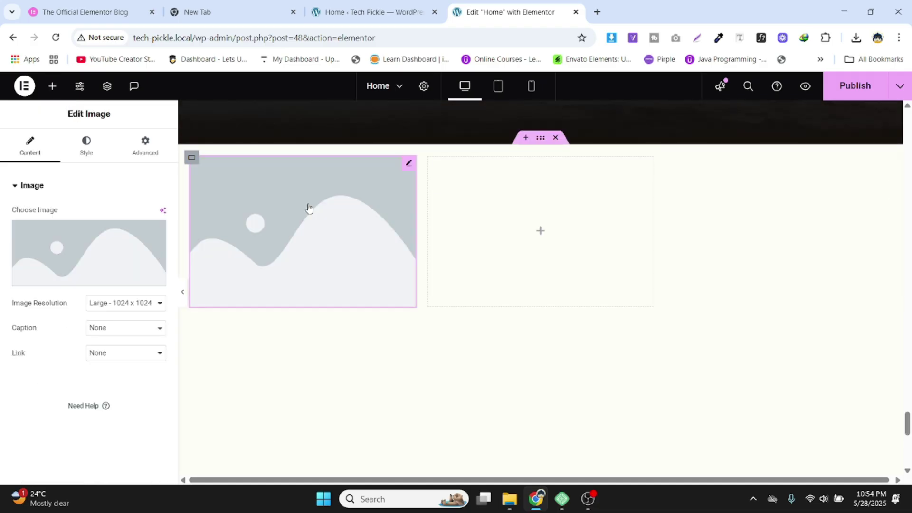
click(83, 276)
click(449, 240)
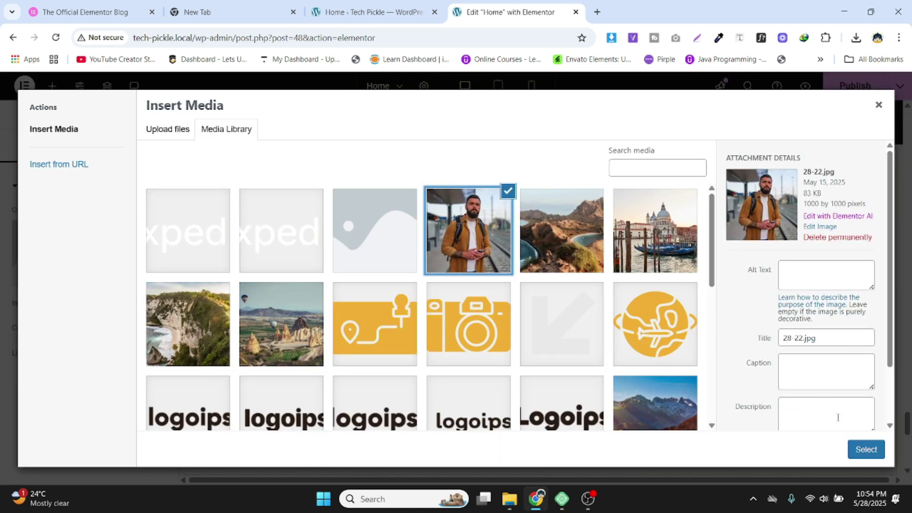
click(865, 449)
- Give the container around the image a light grey background and remove its padding
click(28, 433)
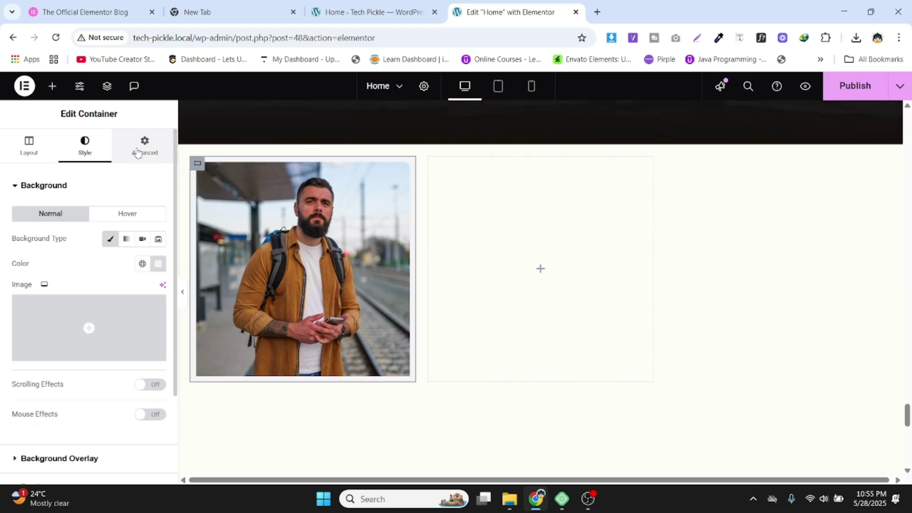
click(137, 152)
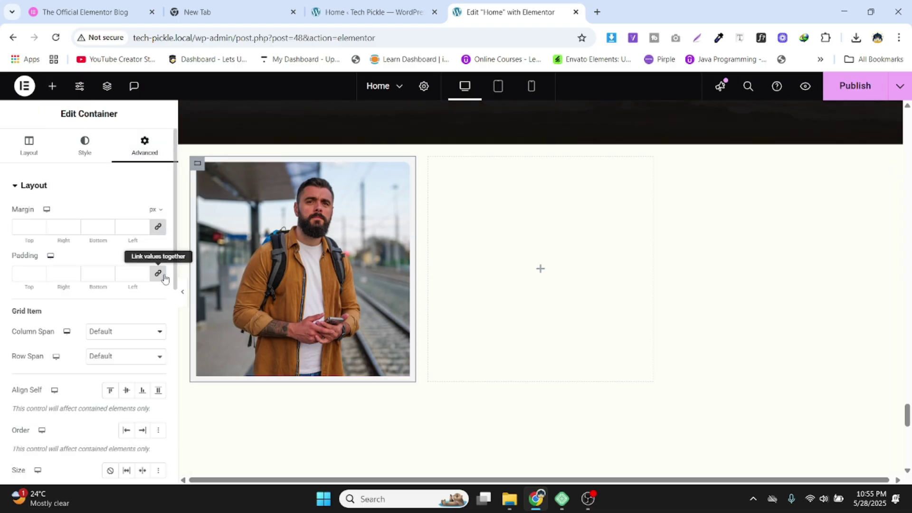
- Add a heading reading "Name" below the image, centred and in a smaller global font style
click(55, 90)
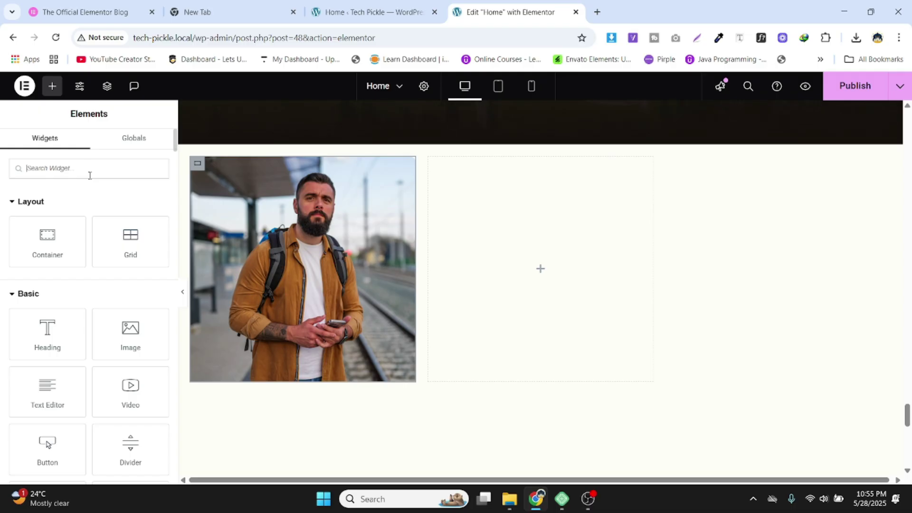
drag(42, 349, 290, 335)
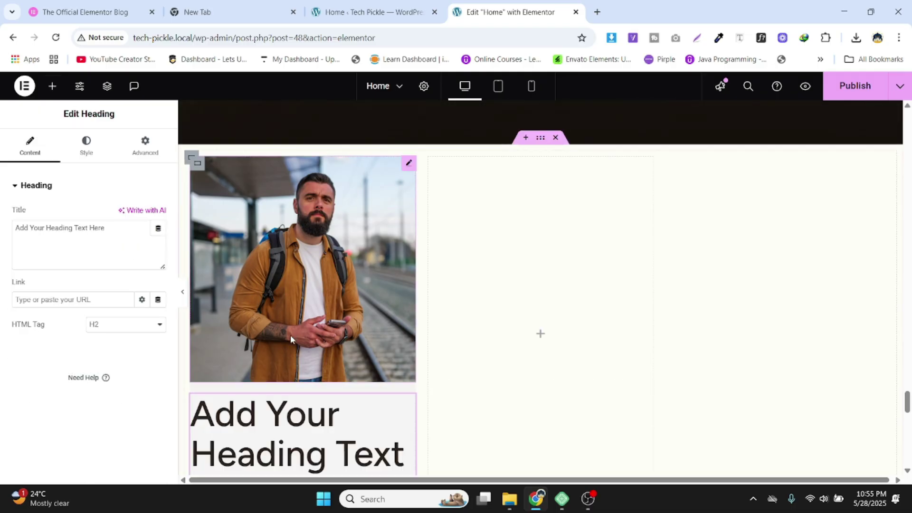
drag(105, 234, 1, 235)
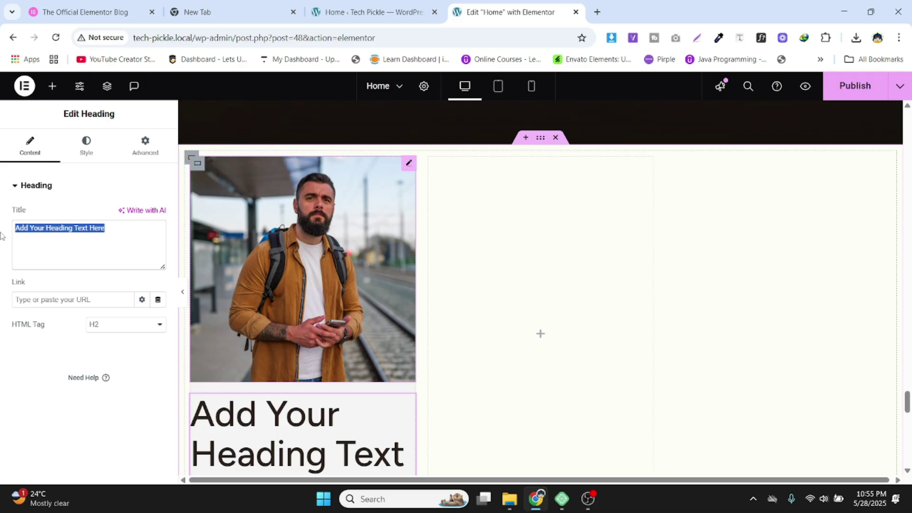
text(Name)
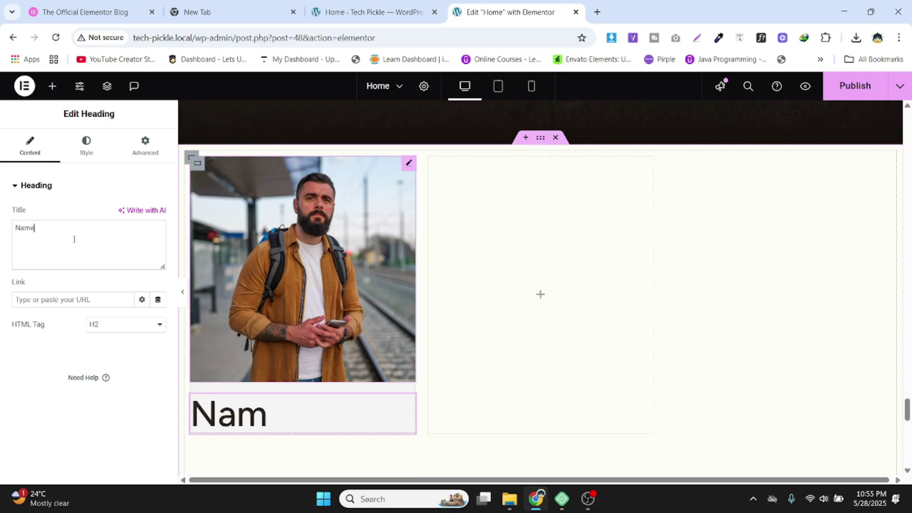
click(86, 145)
scroll(286, 249, down, 2)
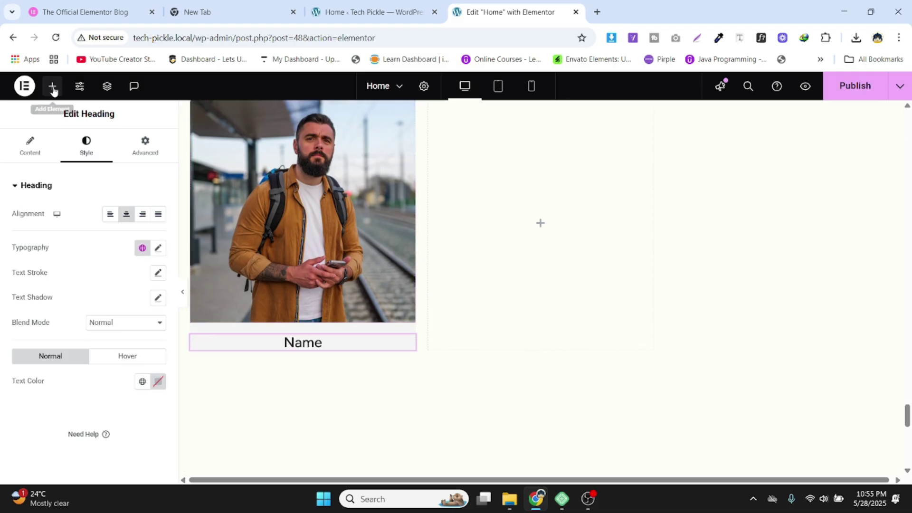
- Find the Social Icons widget and add it directly below the image in the team card
click(52, 86)
text(o)
key(BackSpace)
text(ci)
drag(47, 209, 291, 315)
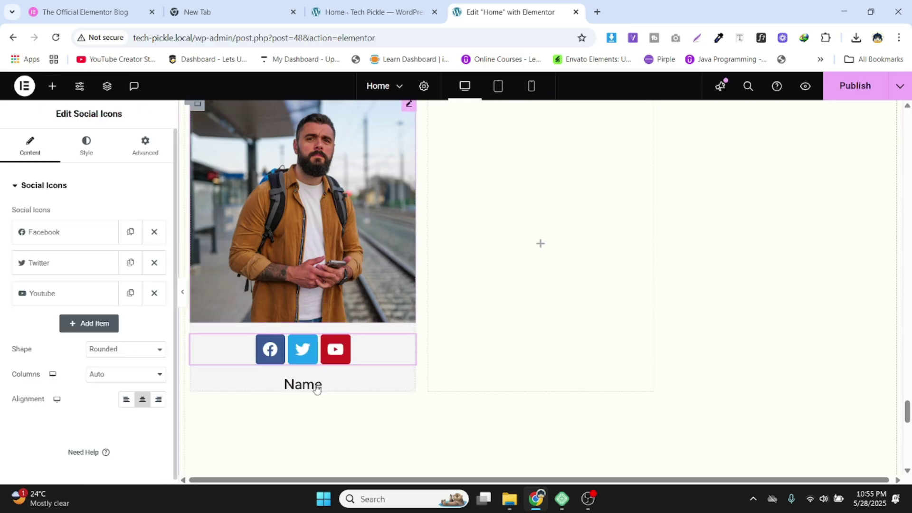
- Reorder the card's elements in the page structure so the Name heading sits above the social icons
click(317, 389)
key(ctrl+i)
drag(812, 309, 748, 284)
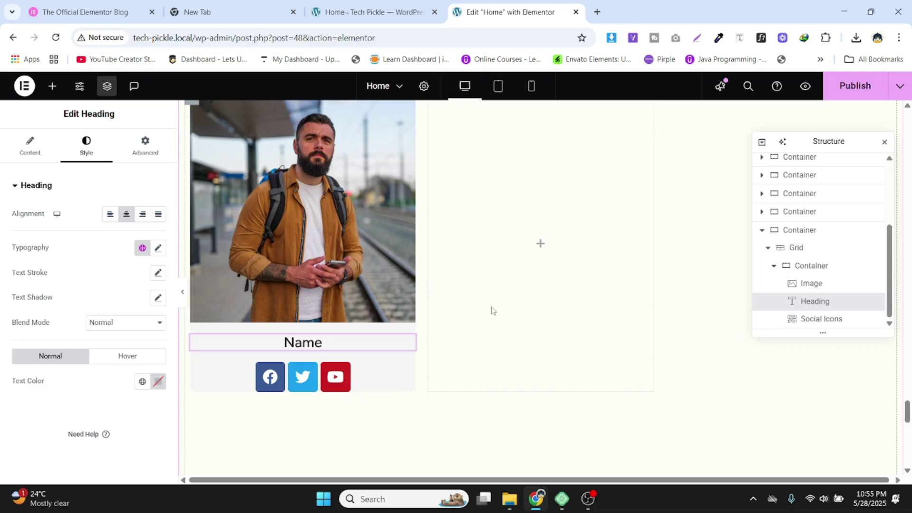
- Add a row-direction container below the image and move the Name heading and the social icons into it
drag(50, 251, 285, 338)
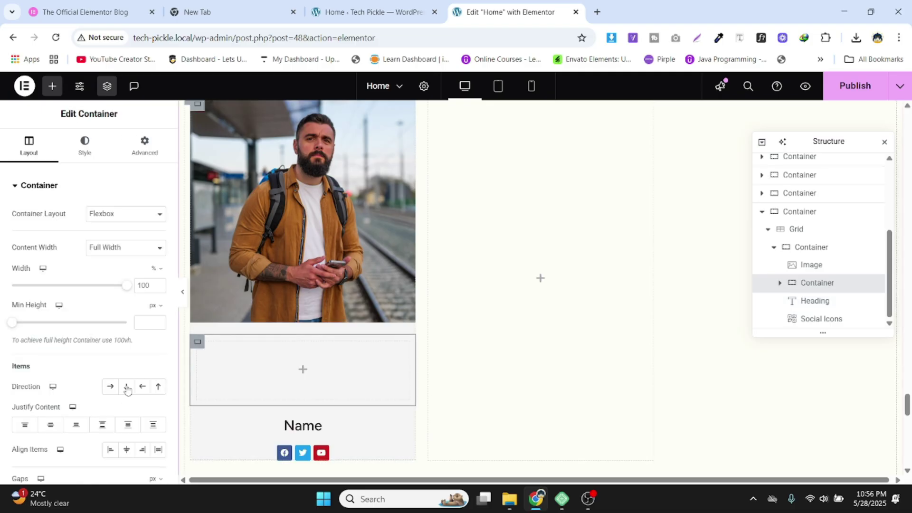
drag(409, 424, 305, 367)
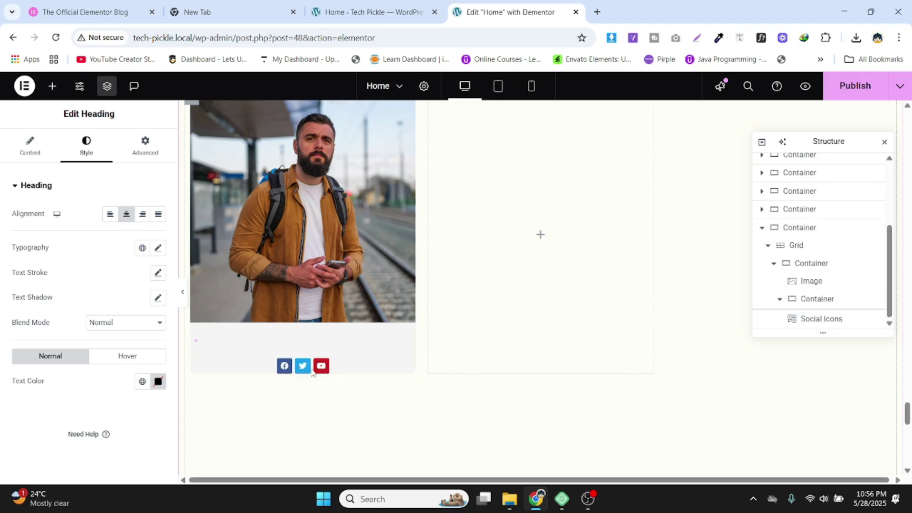
right_click(322, 382)
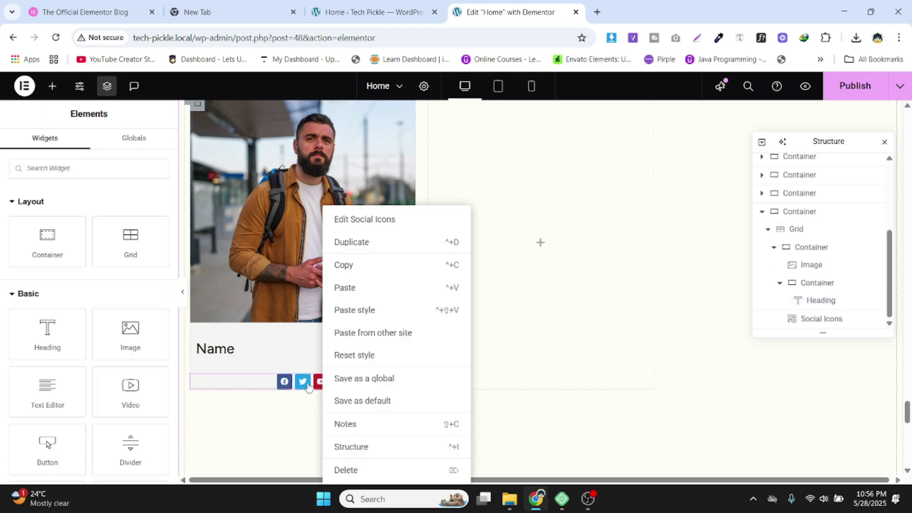
click(344, 262)
right_click(324, 390)
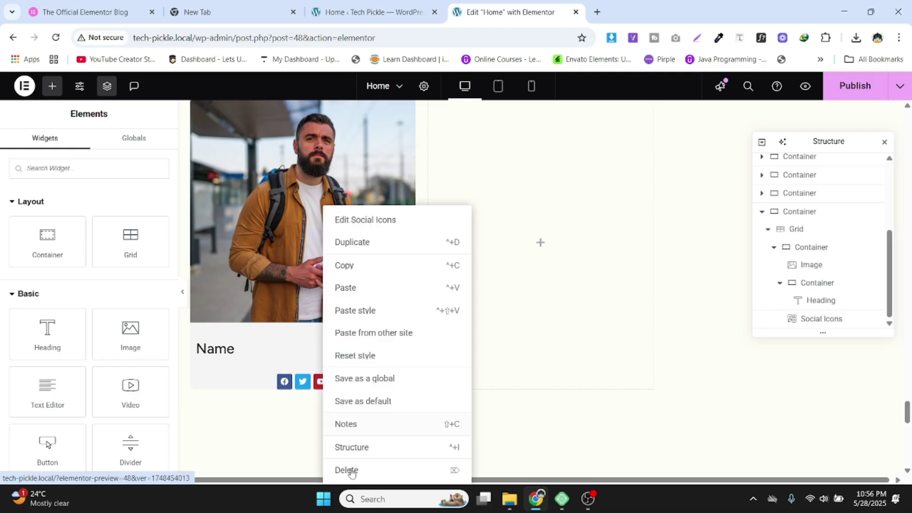
click(343, 467)
right_click(275, 350)
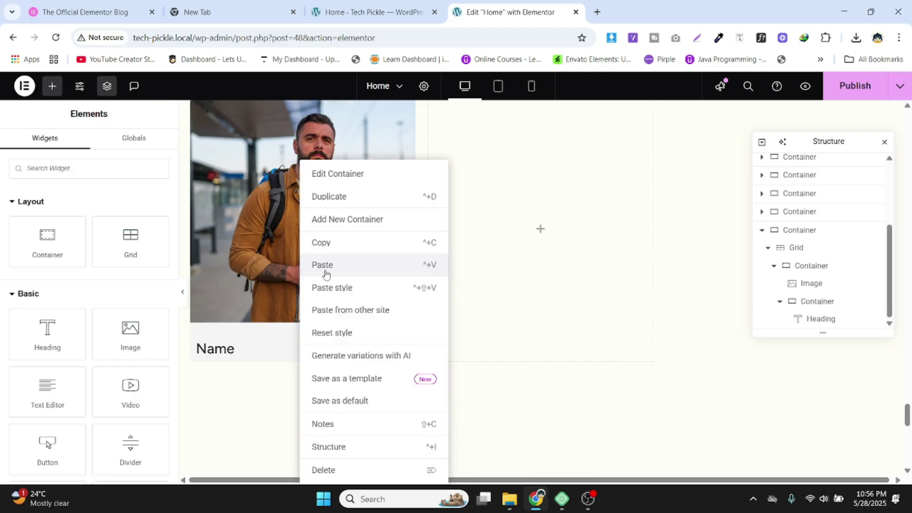
click(325, 268)
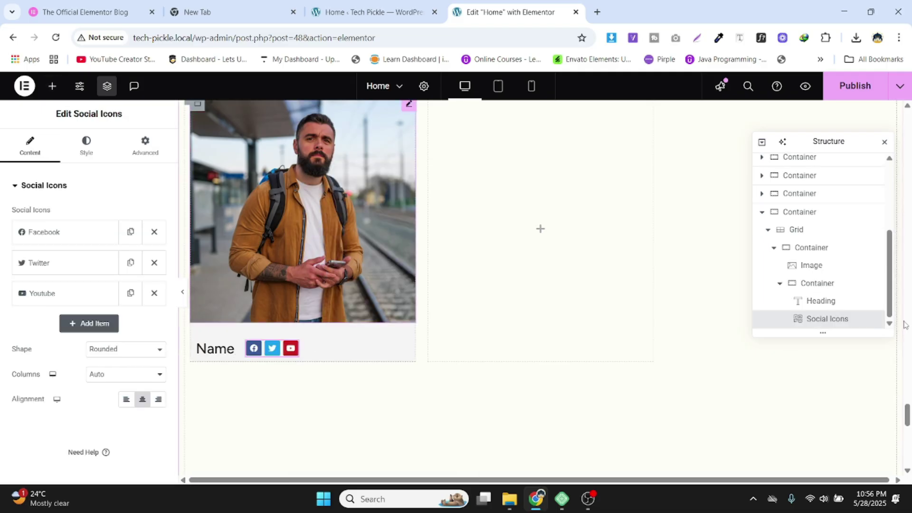
- Justify the content of the name and social icons container with space between the two elements
click(820, 299)
click(826, 285)
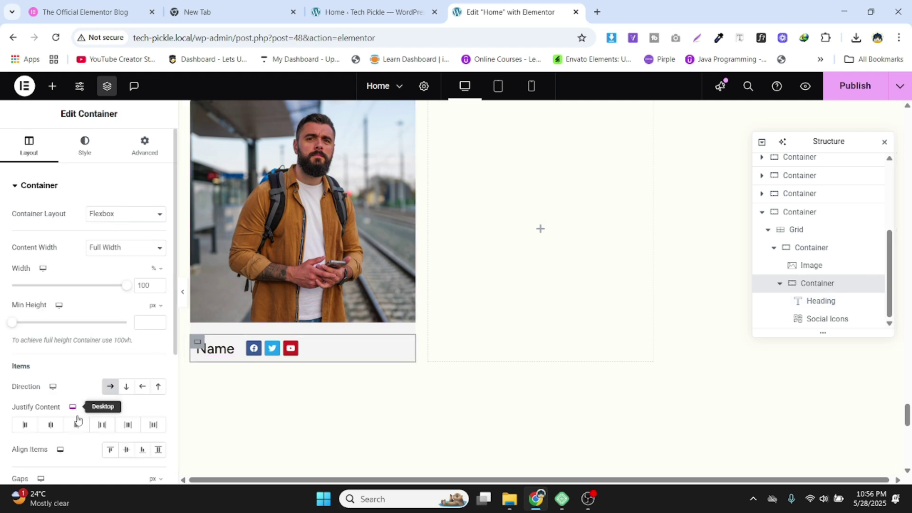
click(101, 424)
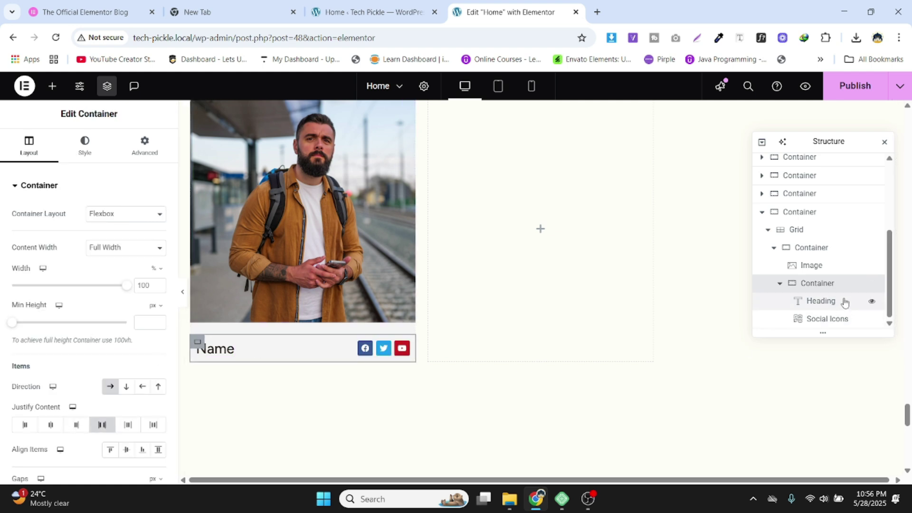
- Add a button to the team card below the name and social icons row and centre it
click(54, 87)
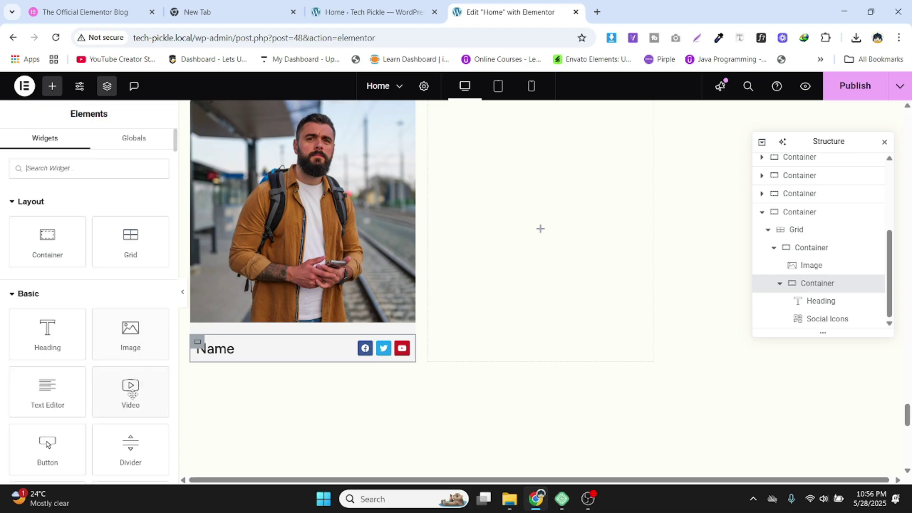
drag(50, 444, 288, 353)
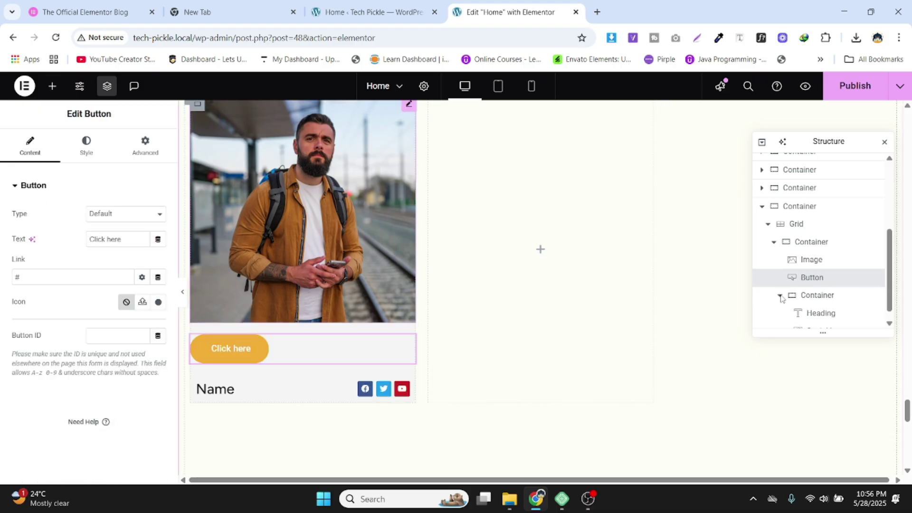
drag(813, 315, 814, 303)
click(86, 142)
click(126, 213)
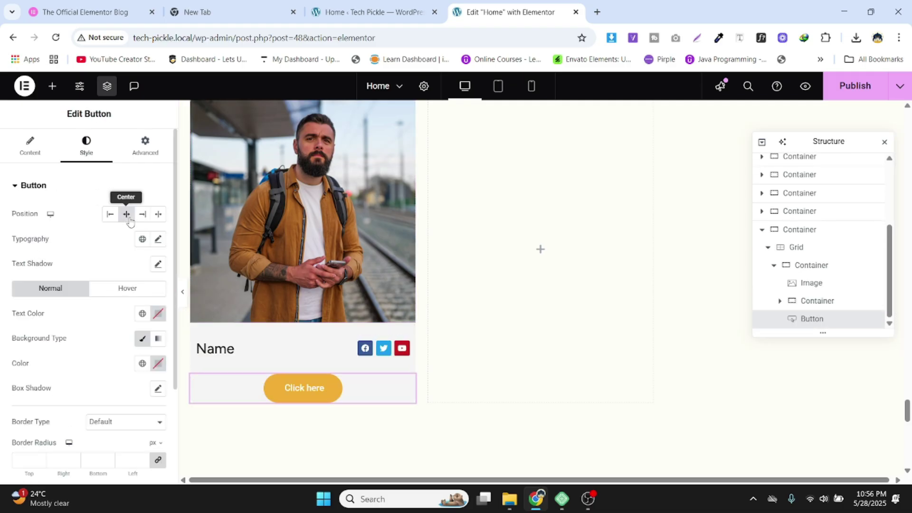
- Find the Off-Canvas widget, add it above the card's button, and centre its panel horizontally and vertically
click(53, 86)
text(off)
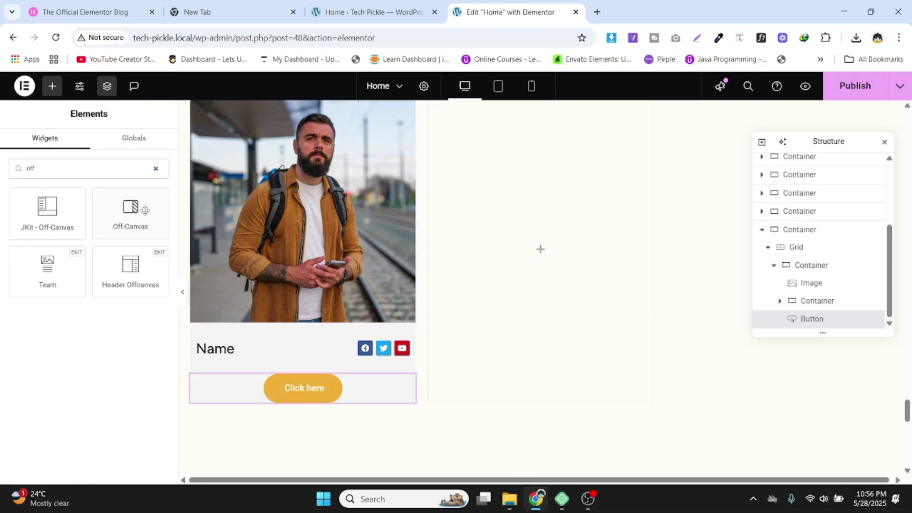
drag(130, 212, 318, 385)
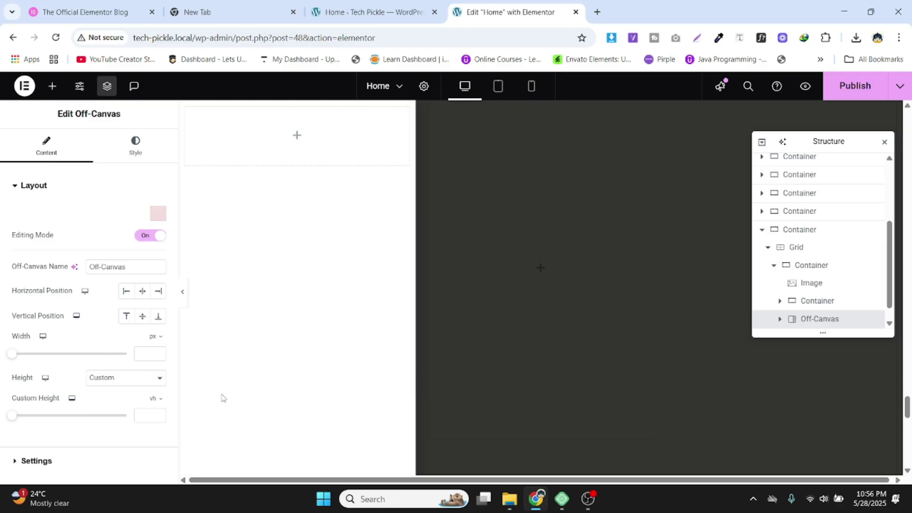
click(142, 290)
click(142, 316)
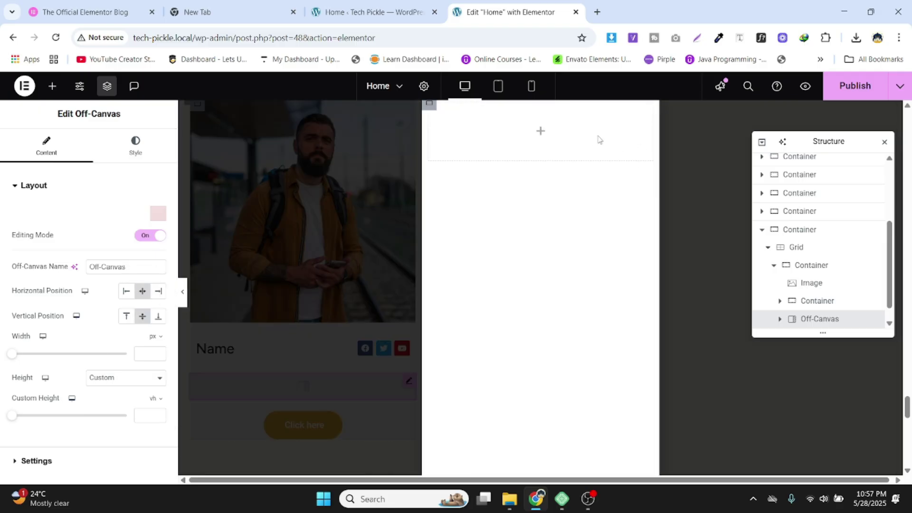
- Set the off-canvas panel's width to 600 px and its custom height to 64 vh
click(54, 354)
drag(59, 357, 96, 355)
double_click(153, 356)
text(600)
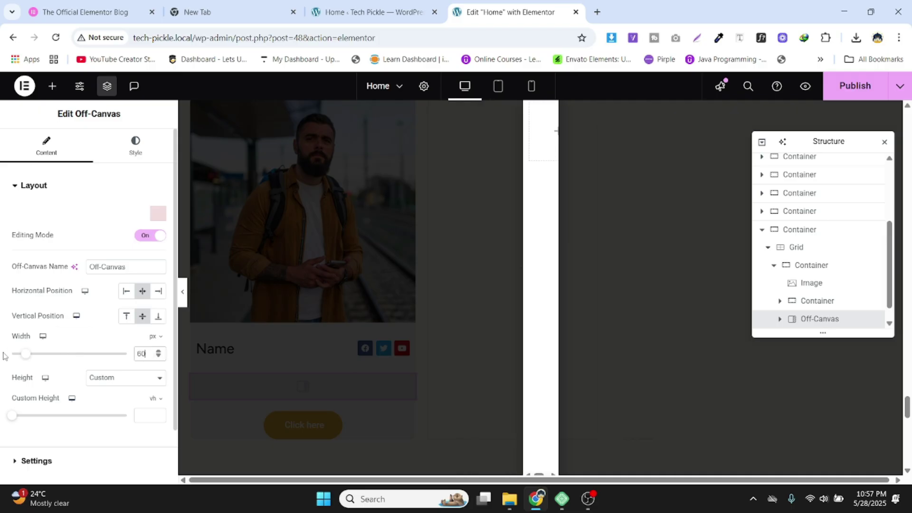
click(142, 413)
text(40)
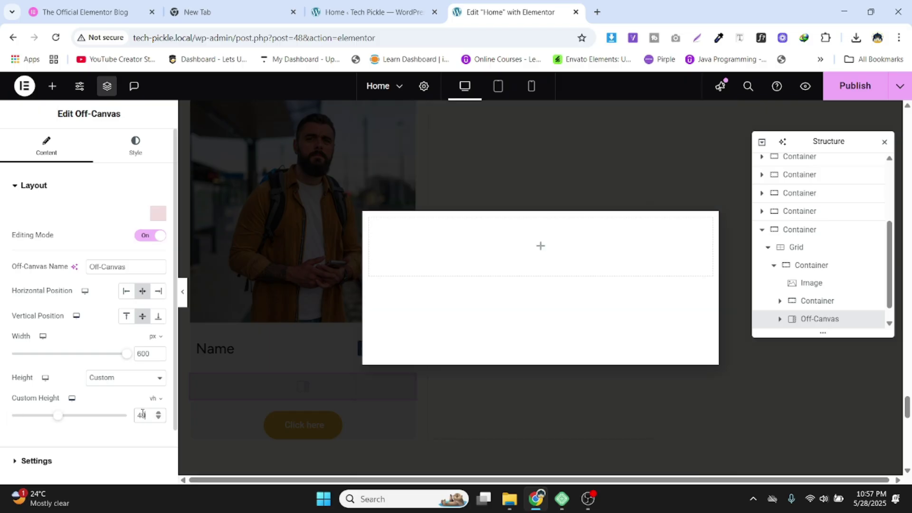
drag(64, 415, 86, 417)
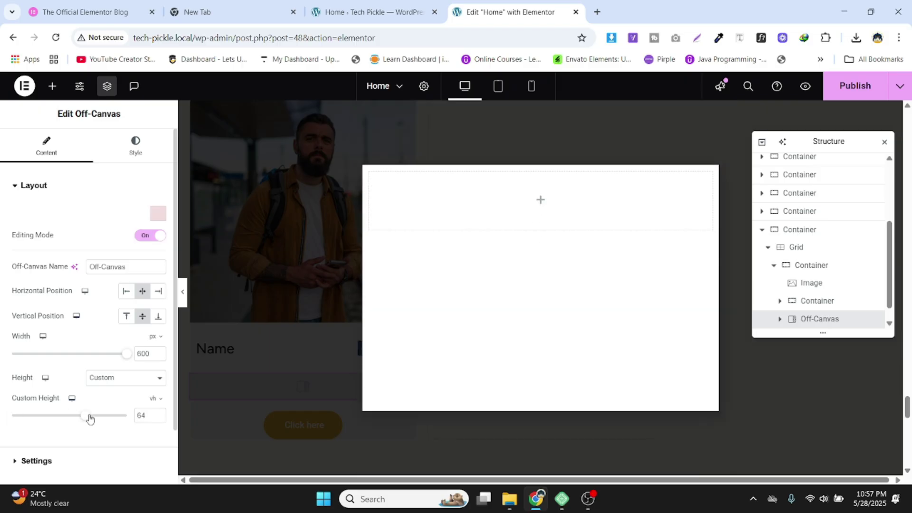
- Try the Fit To Content height on the off-canvas panel and return to a custom height of 60 vh
click(138, 378)
click(132, 394)
click(140, 378)
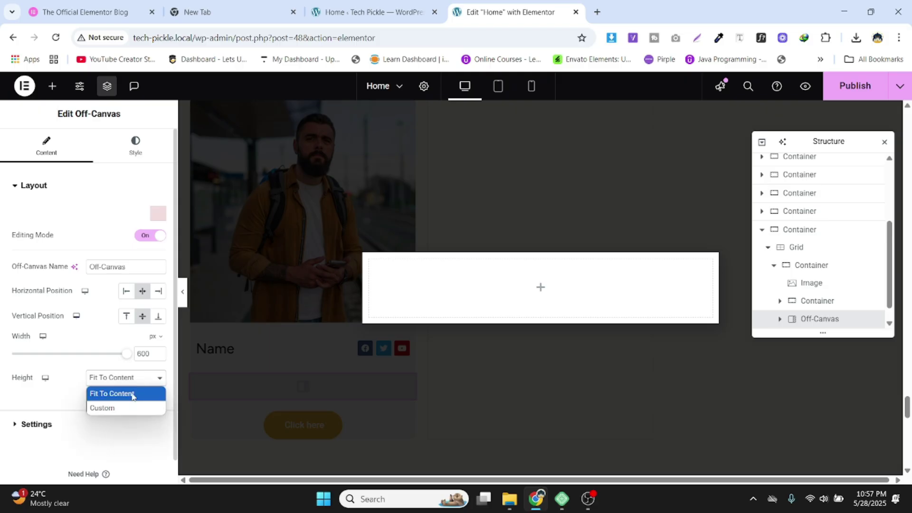
click(112, 407)
mouse_move(90, 416)
mouse_down()
mouse_move(115, 415)
mouse_move(83, 417)
mouse_up()
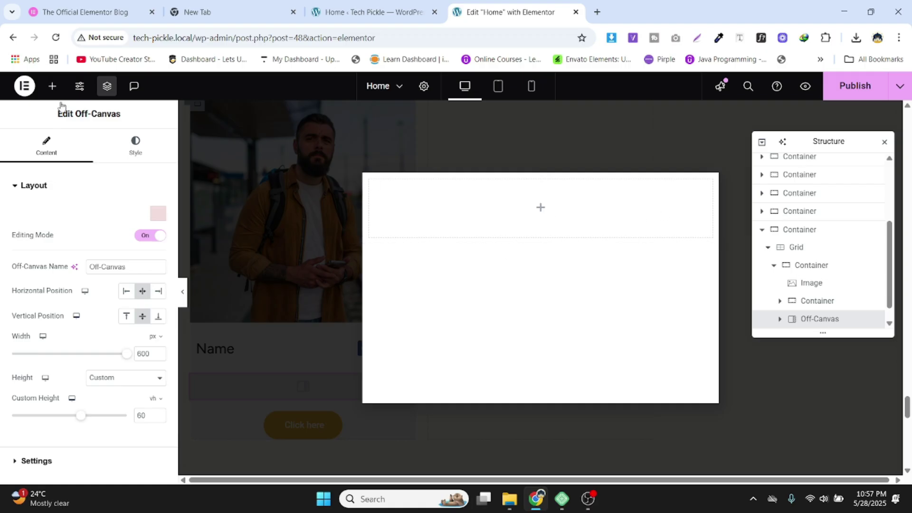
- Nest a container inside the off-canvas content container and set the off-canvas entrance animation to Fade In
click(53, 86)
drag(55, 257, 512, 203)
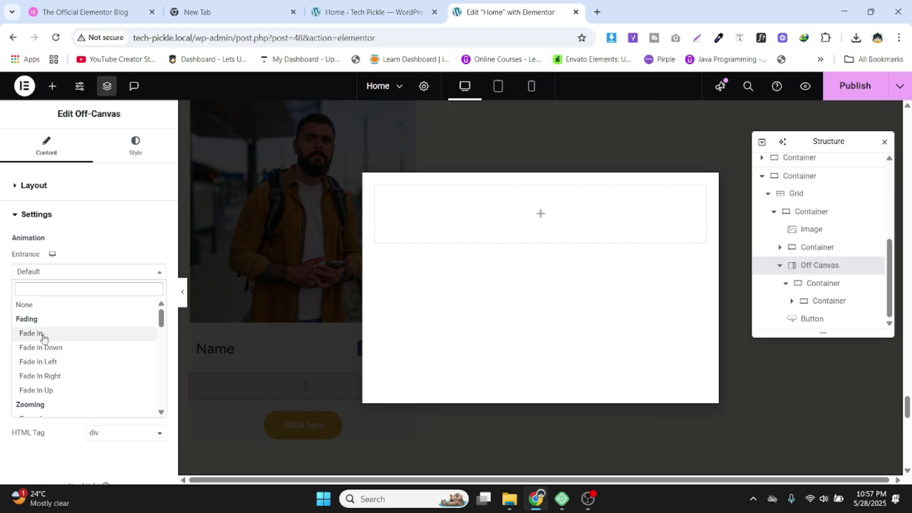
click(44, 335)
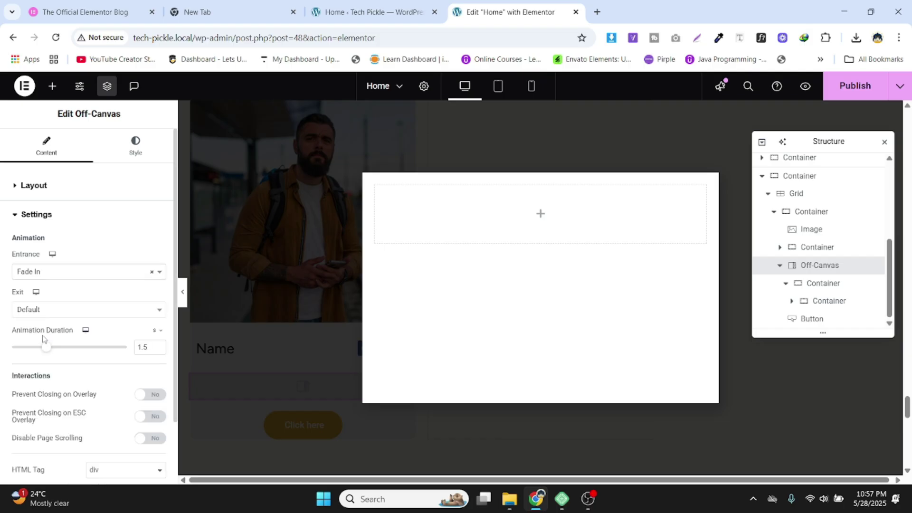
scroll(90, 355, down, 2)
scroll(123, 394, up, 2)
click(33, 185)
- Add a heading inside the nested off-canvas container and give it a global typography style
click(448, 223)
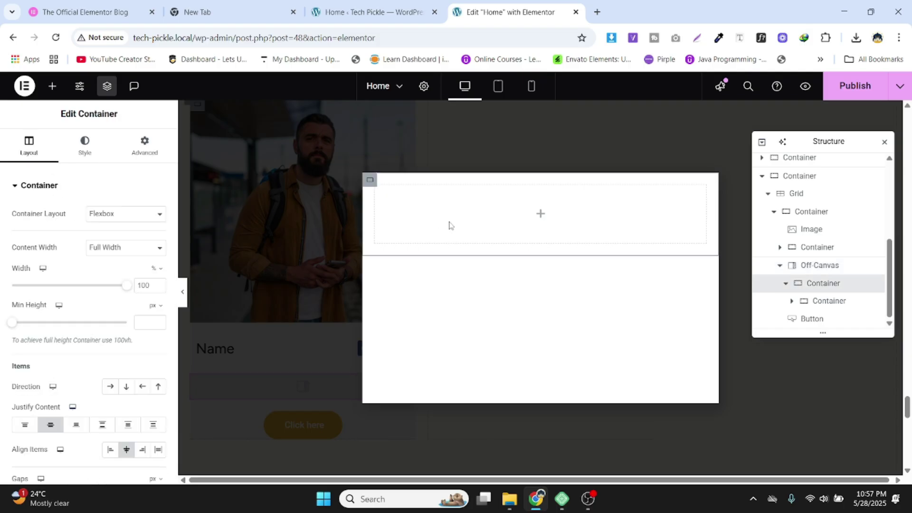
click(541, 214)
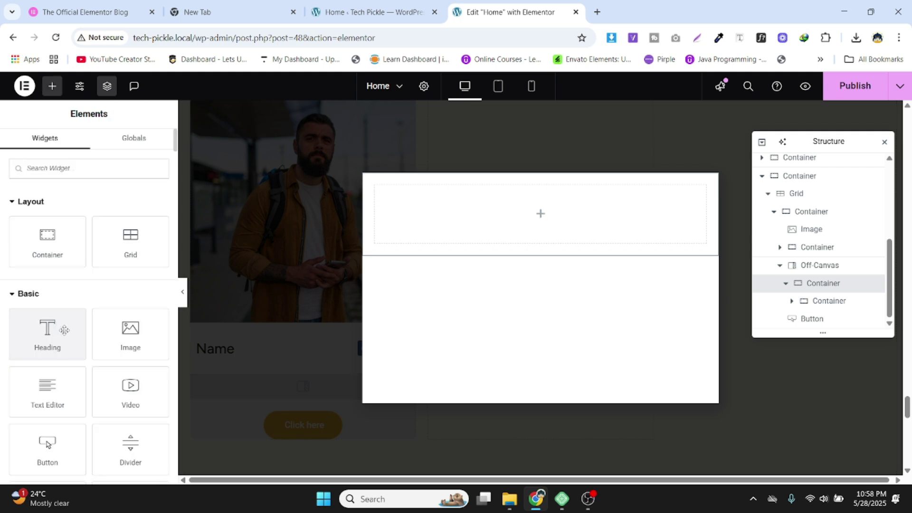
drag(74, 328, 518, 219)
click(85, 142)
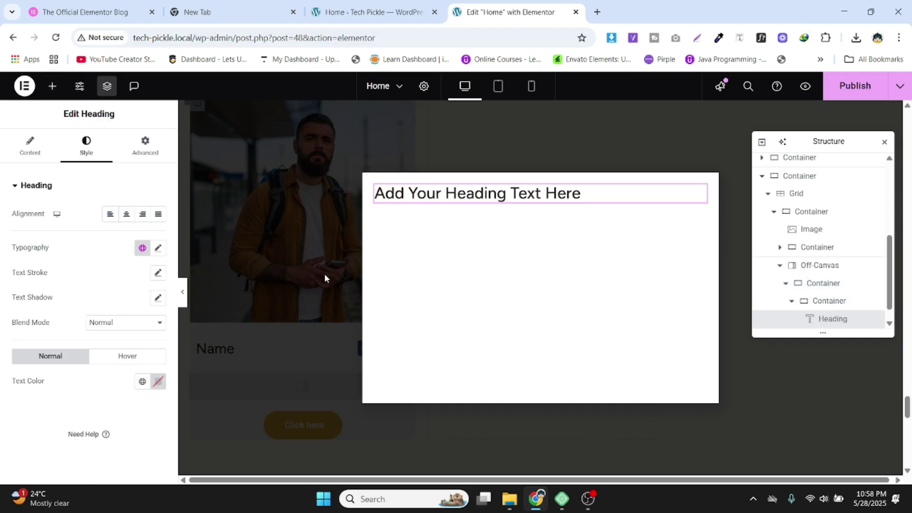
- Widen the off-canvas panel and set its outer content container's direction to Row - horizontal
click(811, 269)
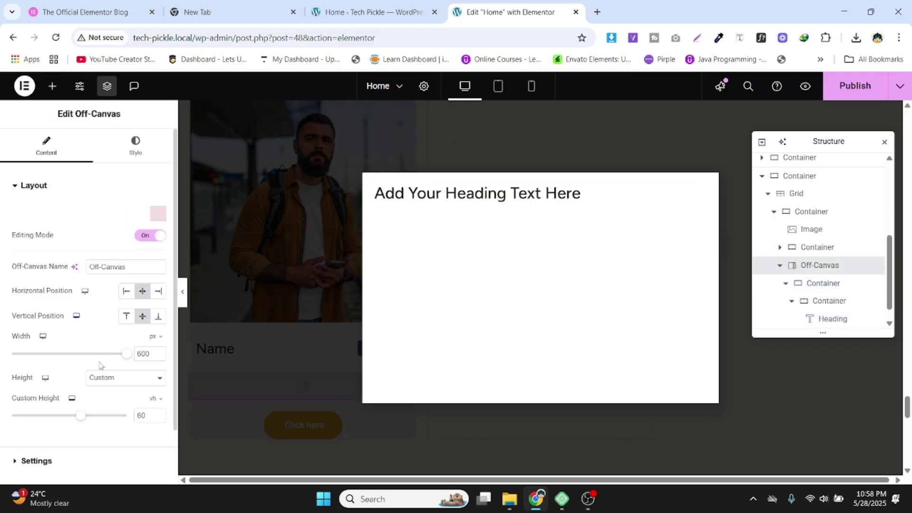
click(813, 283)
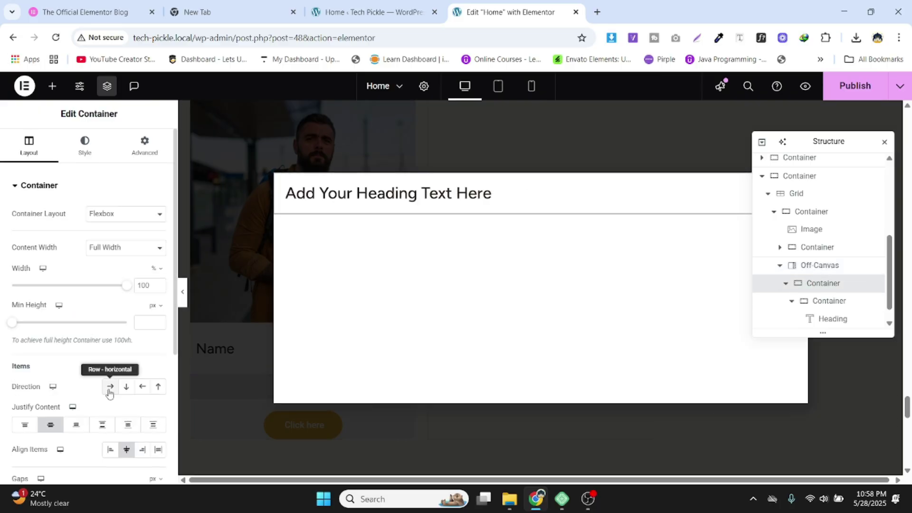
- Duplicate the nested heading container to form a second column in the off-canvas panel
click(815, 305)
right_click(814, 307)
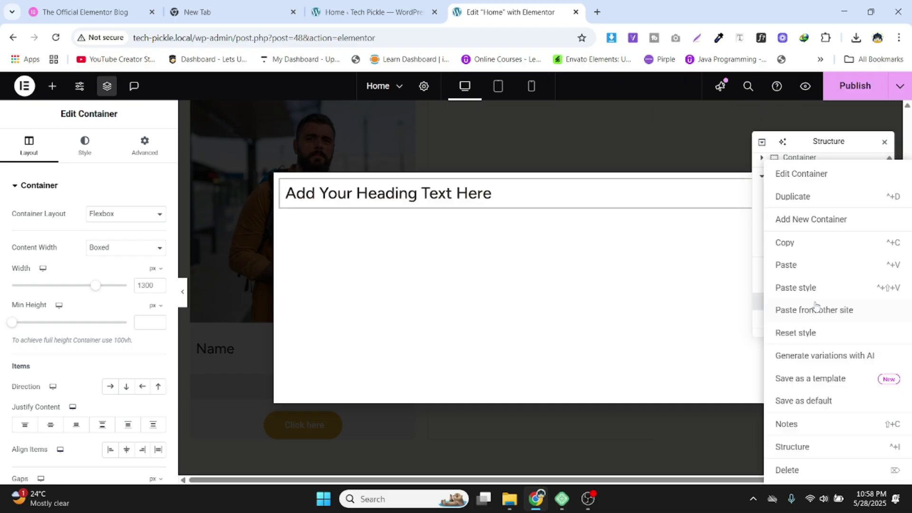
click(538, 255)
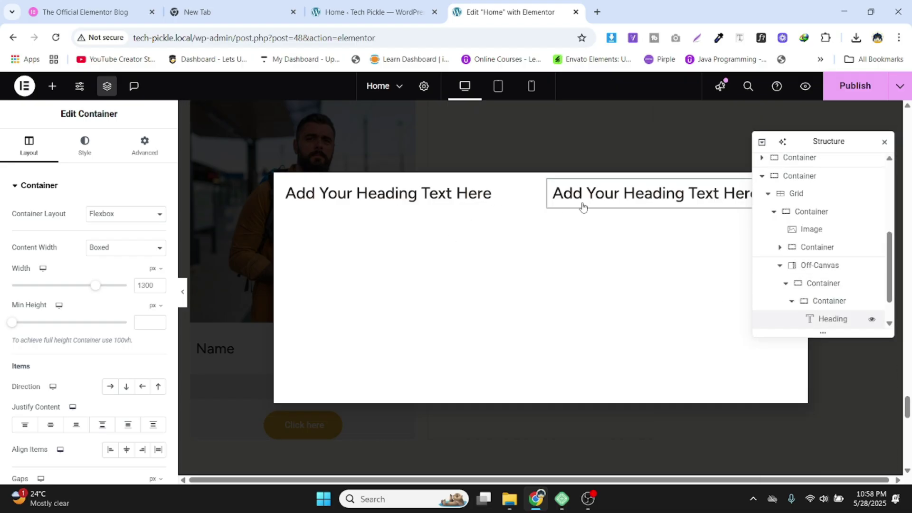
- Add a Text Editor and an Icon List below the heading in the off-canvas panel's second column
click(52, 86)
drag(72, 407, 607, 203)
click(50, 87)
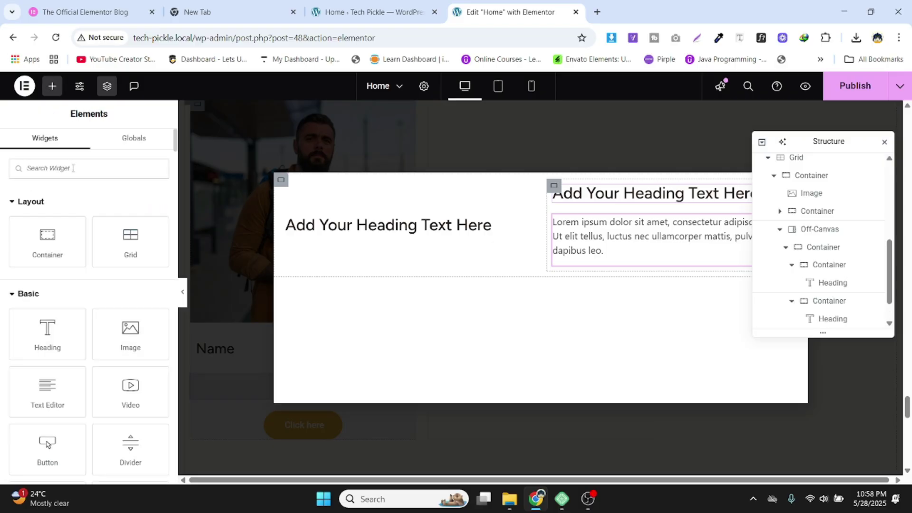
text(list)
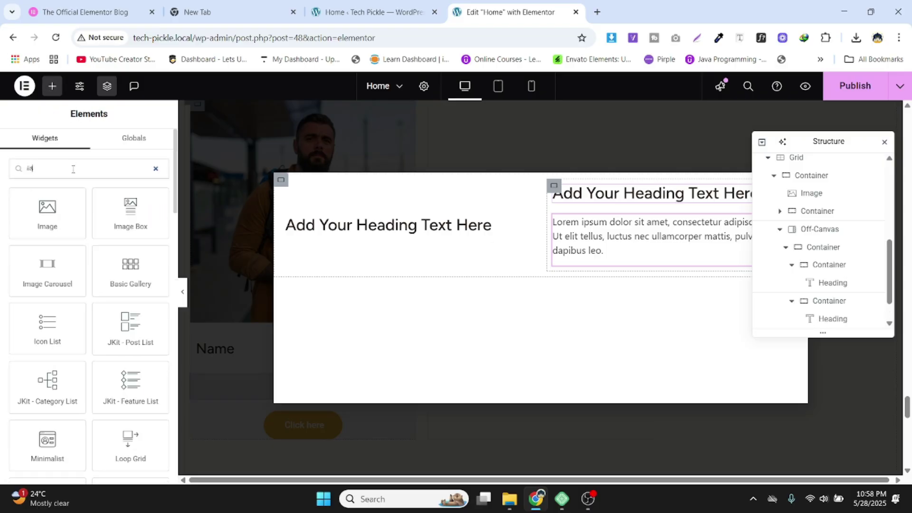
drag(45, 210, 597, 233)
- Change the first list item's icon to a phone handset and remove the second and third items from the icon list
click(92, 263)
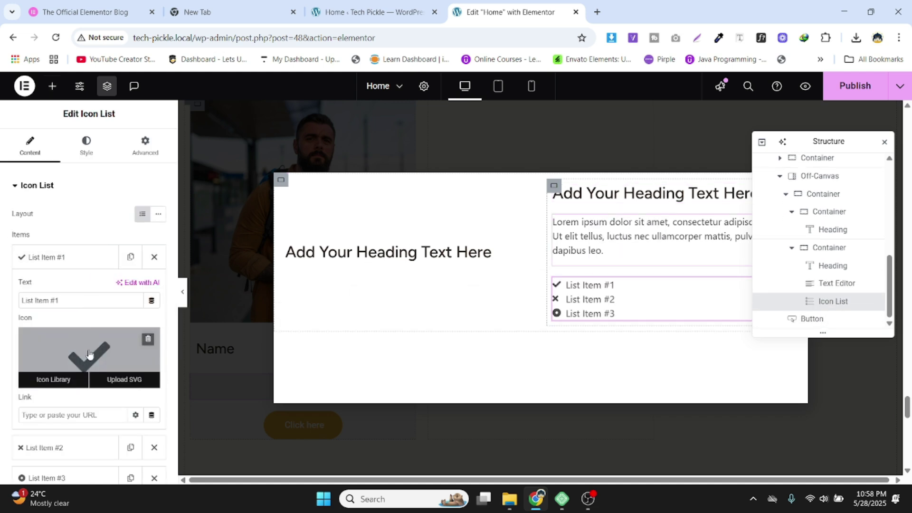
click(90, 356)
click(402, 135)
text(p)
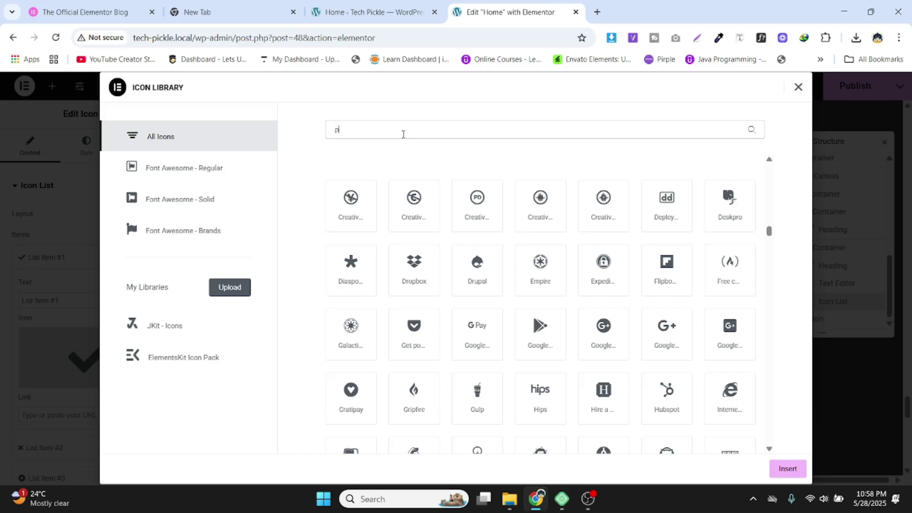
text(hon)
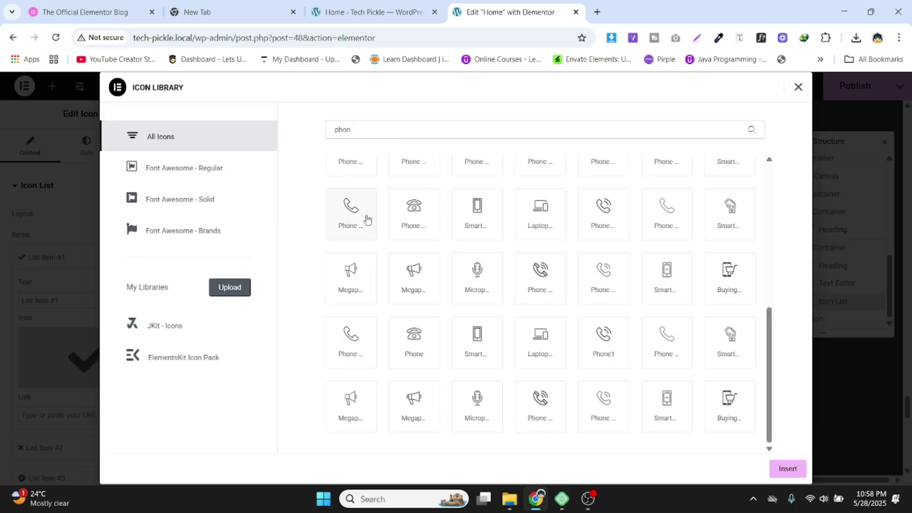
click(367, 219)
click(789, 469)
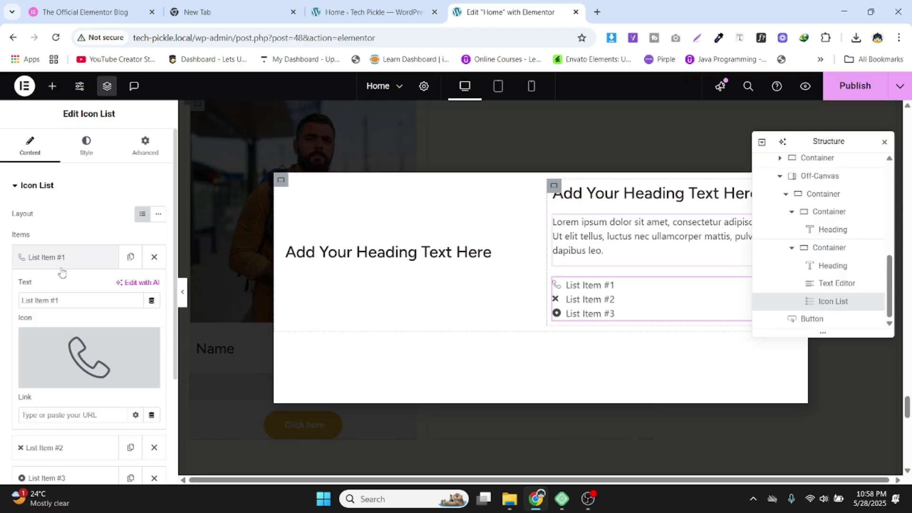
click(61, 257)
click(154, 287)
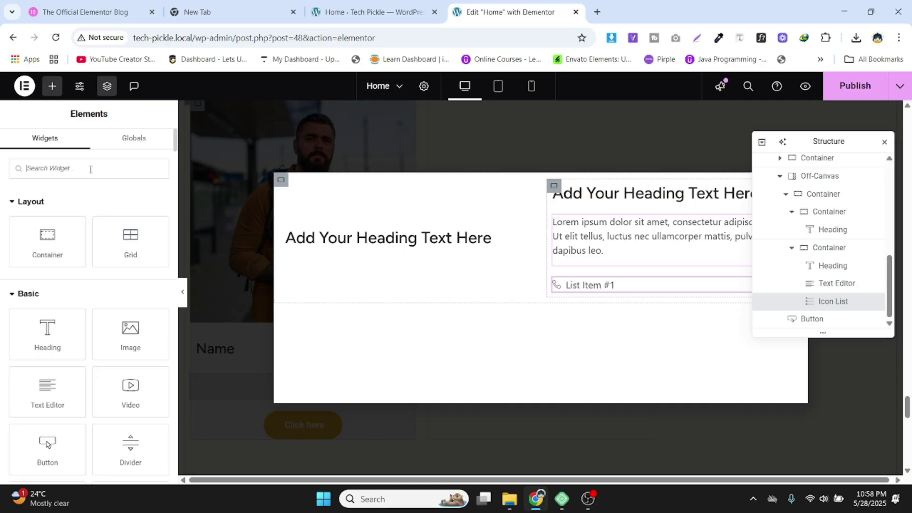
- Add a Social Icons widget between the Text Editor and the Icon List in the off-canvas panel's second column
text(soi)
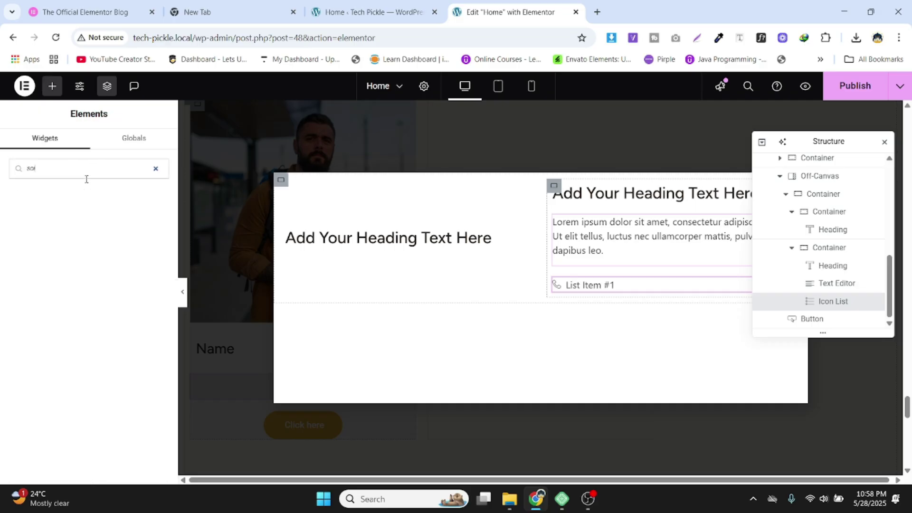
key(BackSpace)
text(cial)
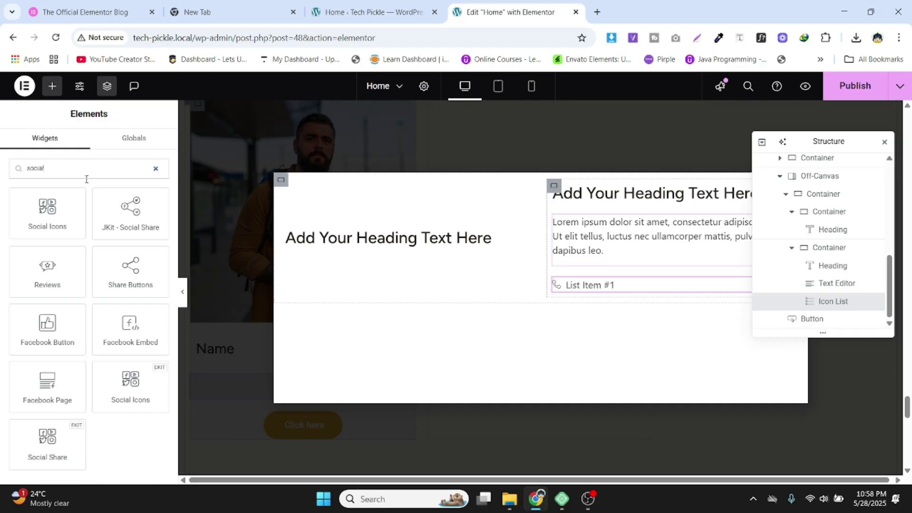
drag(46, 213, 593, 289)
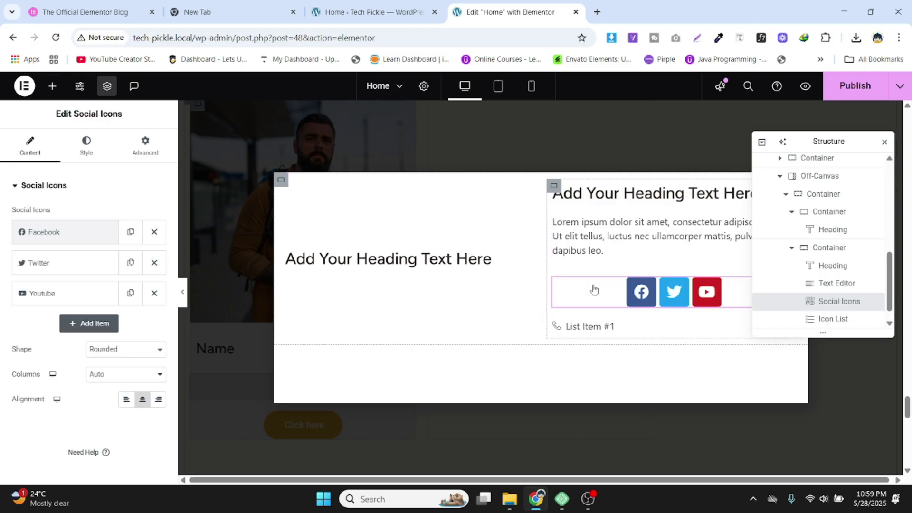
- Align the social icons to the left, change their shape to Circle and set their size to 9 px
click(125, 399)
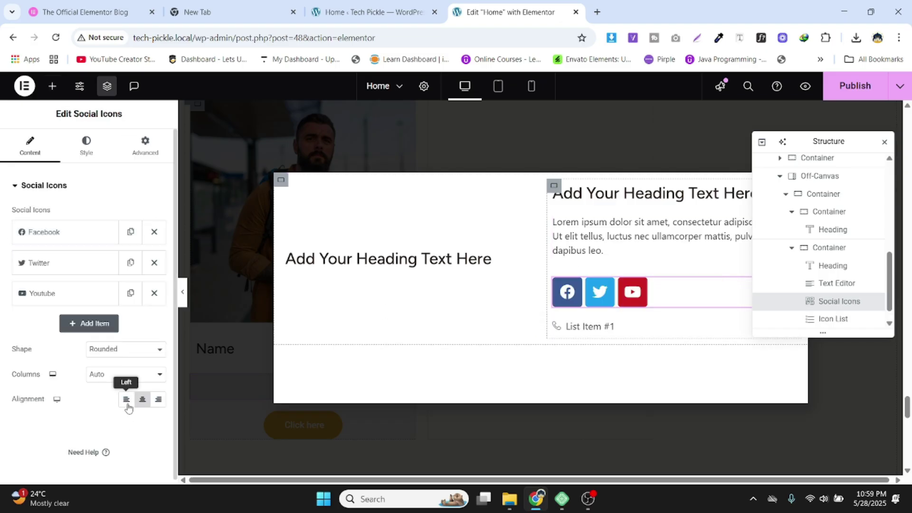
click(125, 349)
click(121, 392)
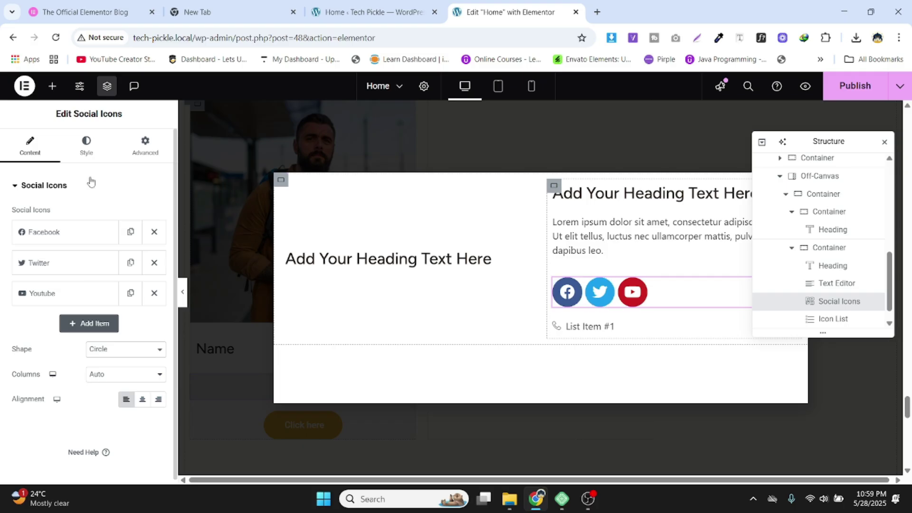
click(87, 151)
drag(13, 251, 13, 252)
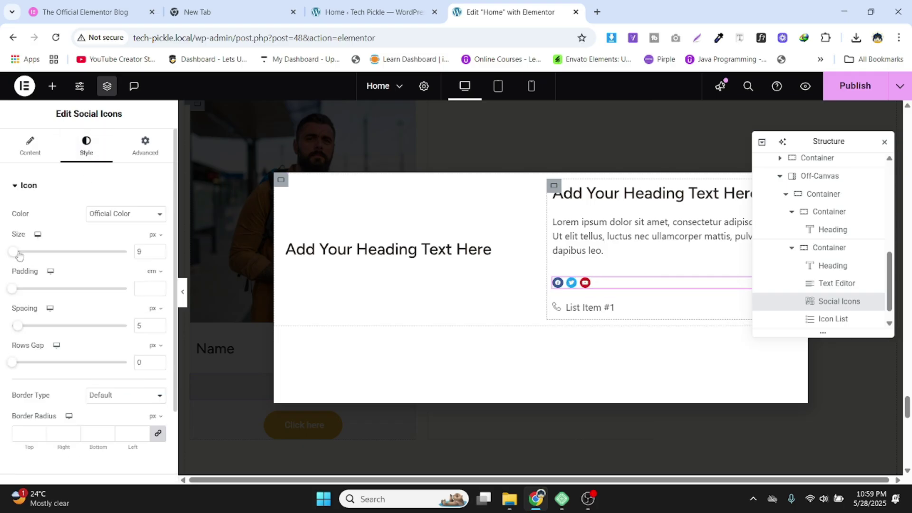
- Replace the heading in the off-canvas panel's first column with an Image widget showing the backpacker's photo
click(377, 248)
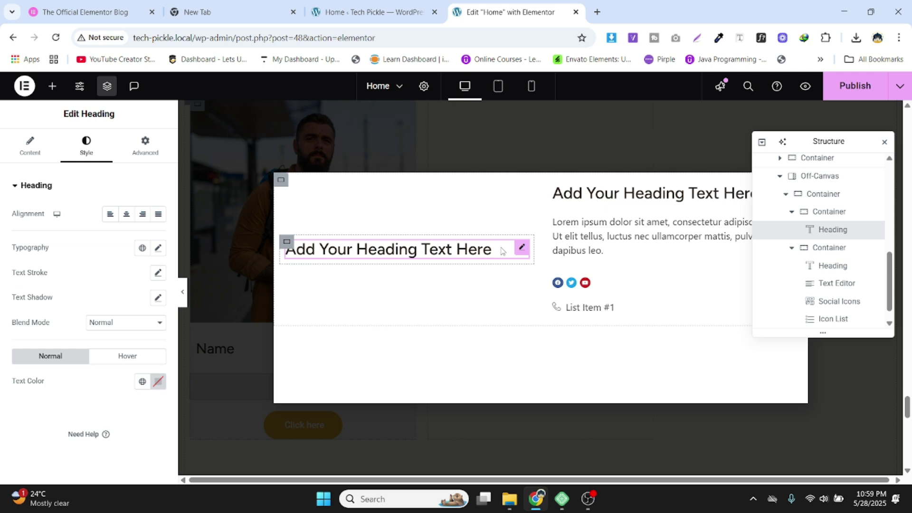
click(54, 88)
drag(128, 330, 394, 248)
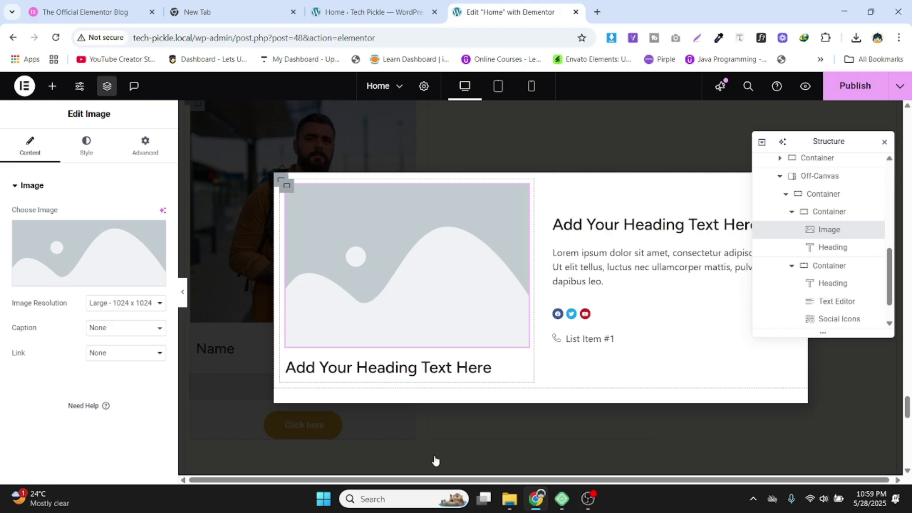
right_click(403, 368)
click(427, 469)
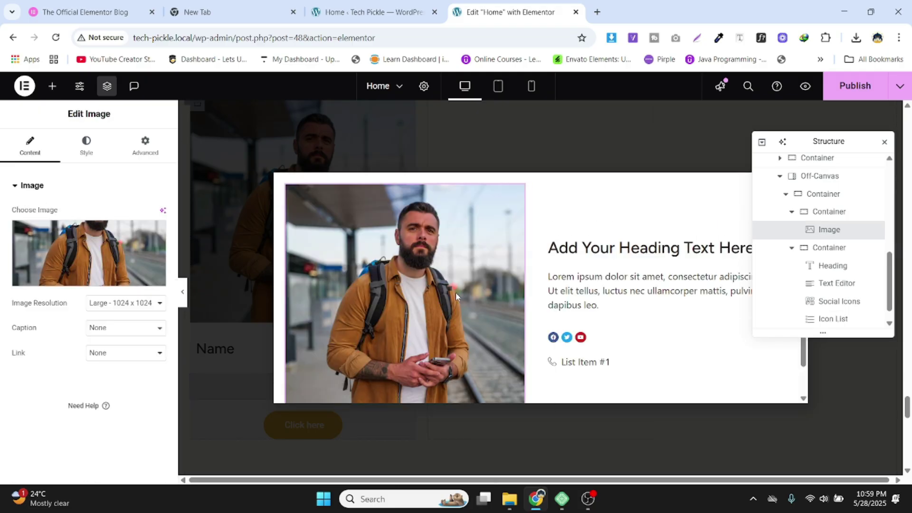
- Set the off-canvas panel's custom height to 69 vh and close the page structure view
scroll(621, 249, down, 3)
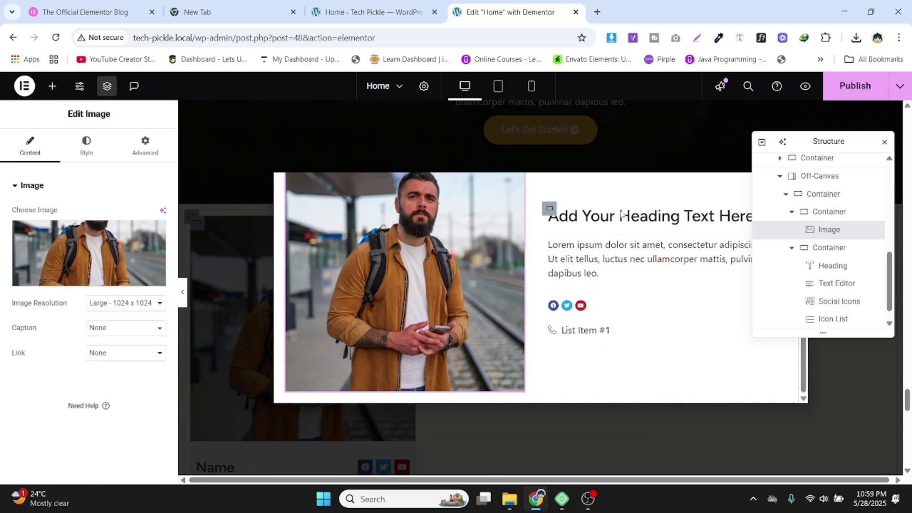
click(812, 177)
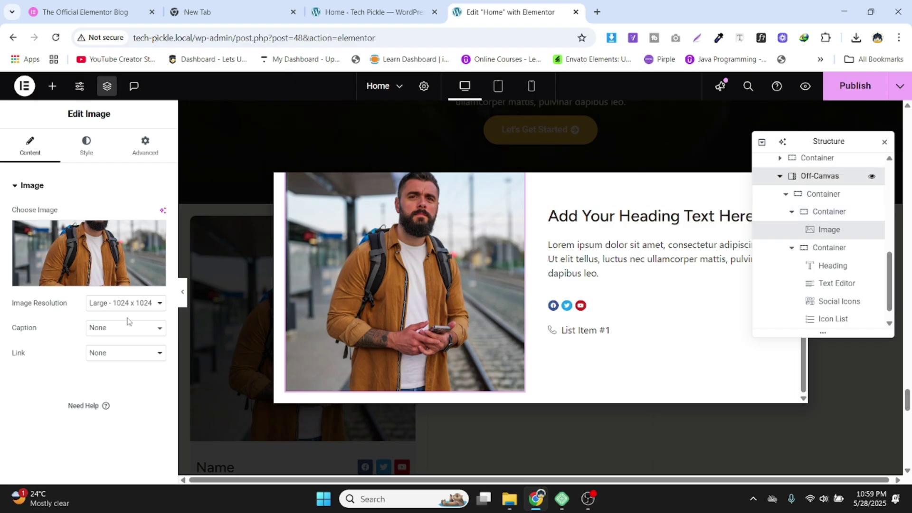
mouse_move(84, 421)
mouse_down()
mouse_move(115, 418)
mouse_move(94, 418)
mouse_up()
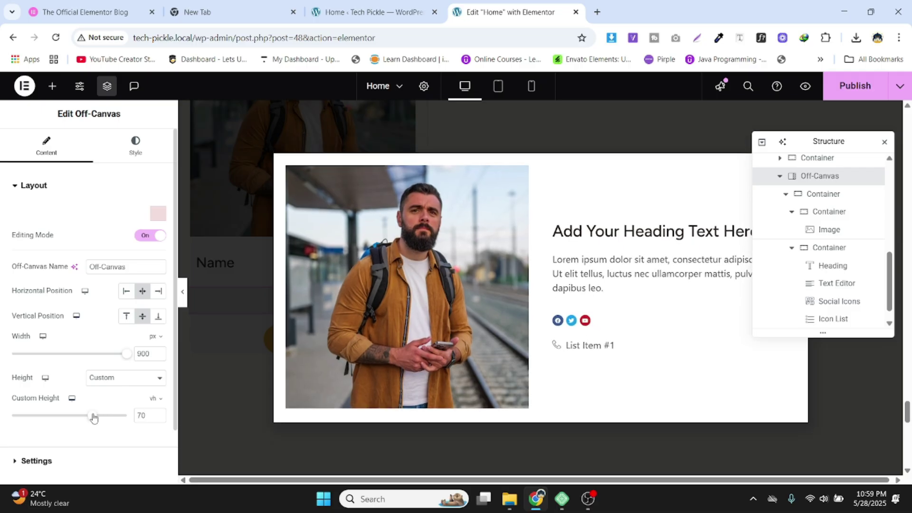
click(884, 143)
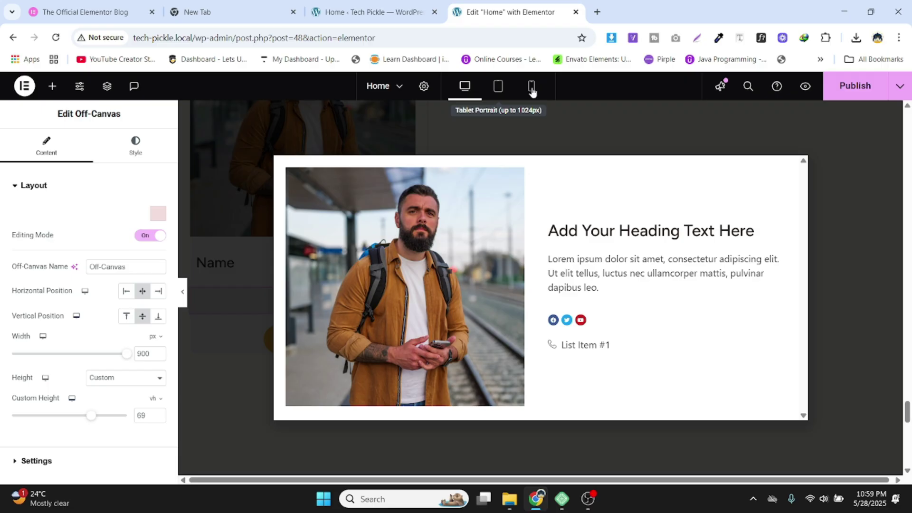
- Check the popup in the smaller-device previews, return to desktop view and turn off the off-canvas editing mode
click(498, 86)
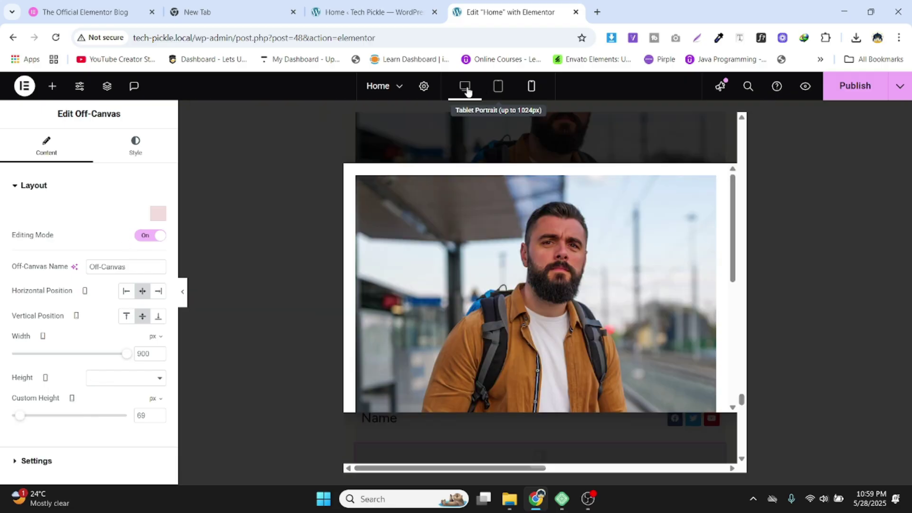
click(467, 89)
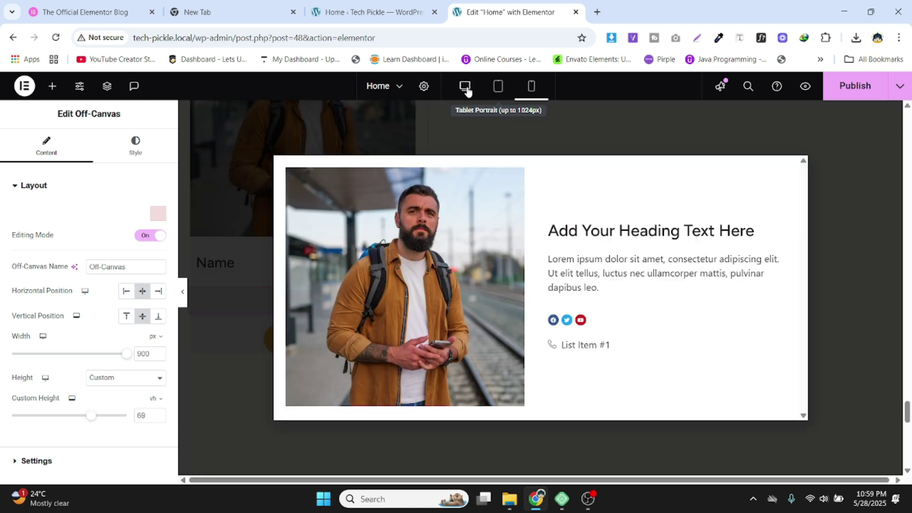
click(157, 240)
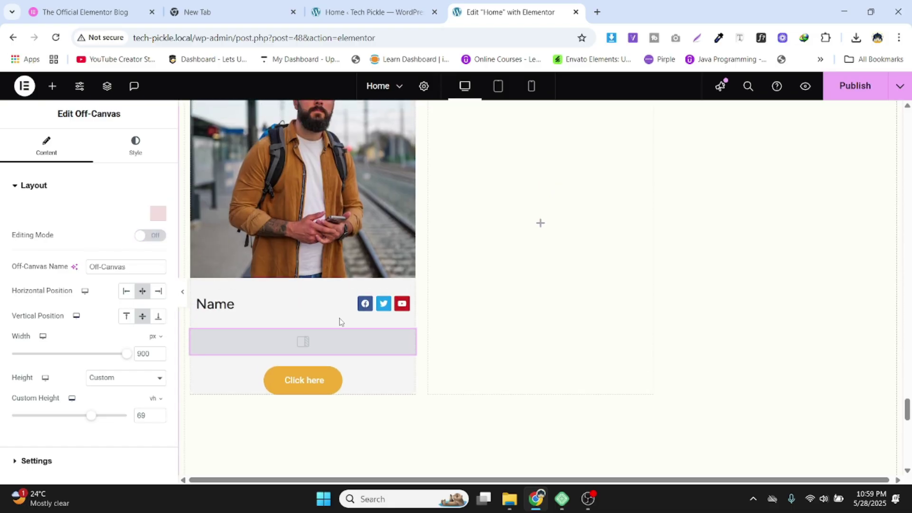
- Link the card's "Click here" button to the Off-Canvas action, set to open the widget named Off-Canvas
click(330, 378)
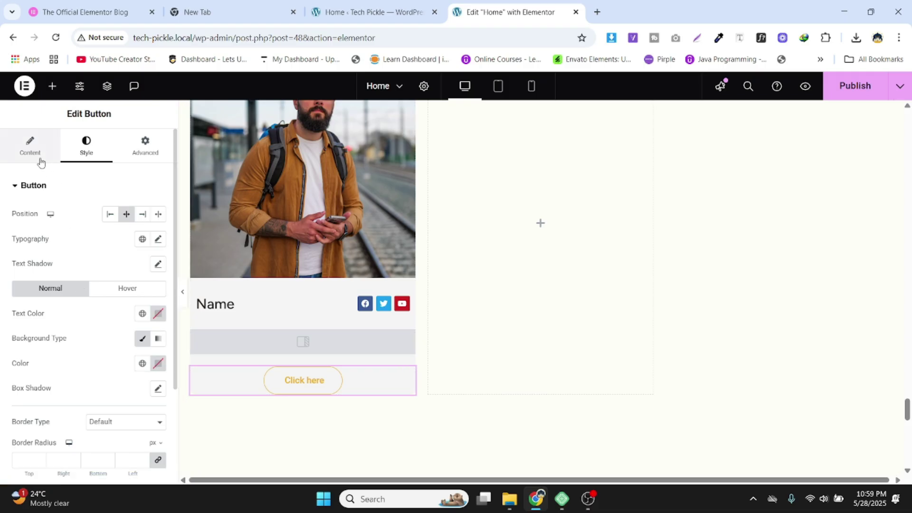
click(30, 147)
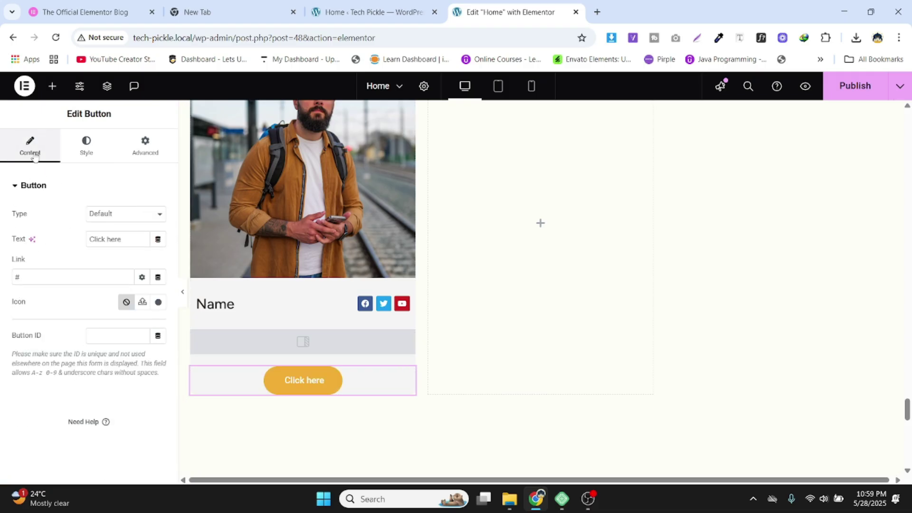
click(158, 278)
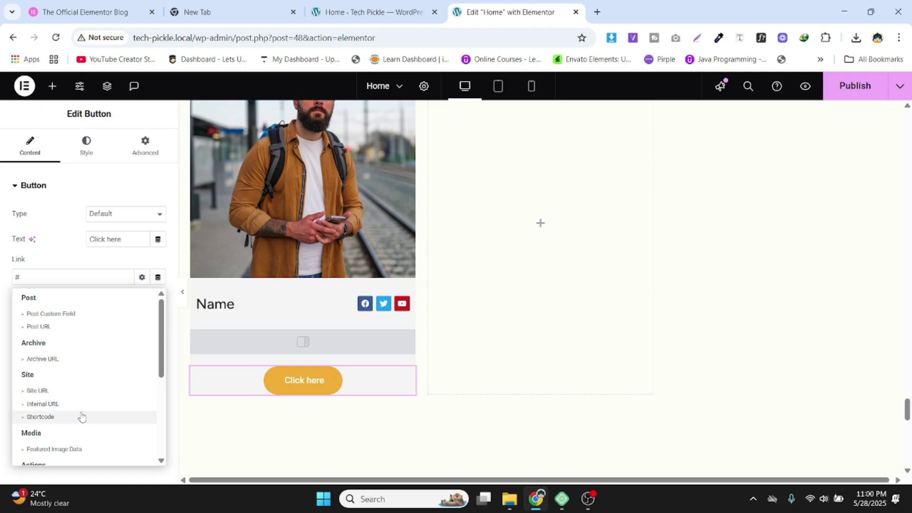
scroll(78, 413, down, 3)
click(42, 375)
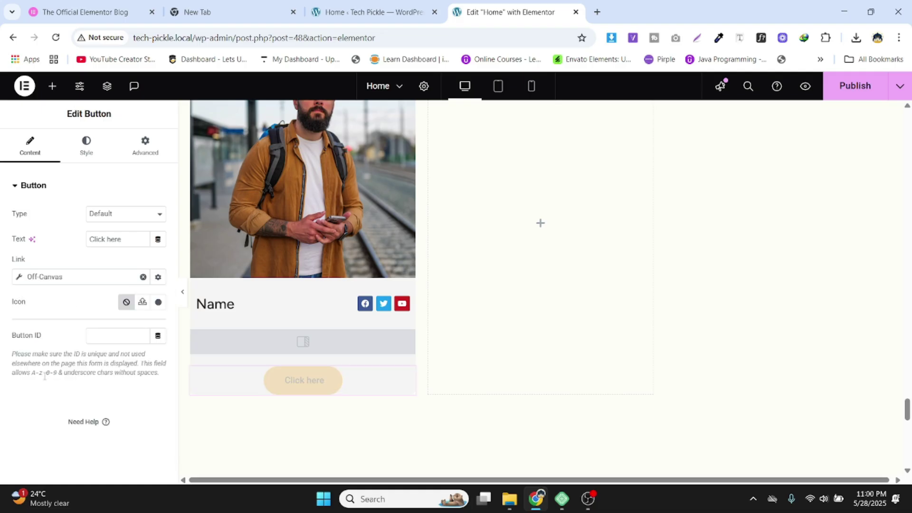
click(77, 281)
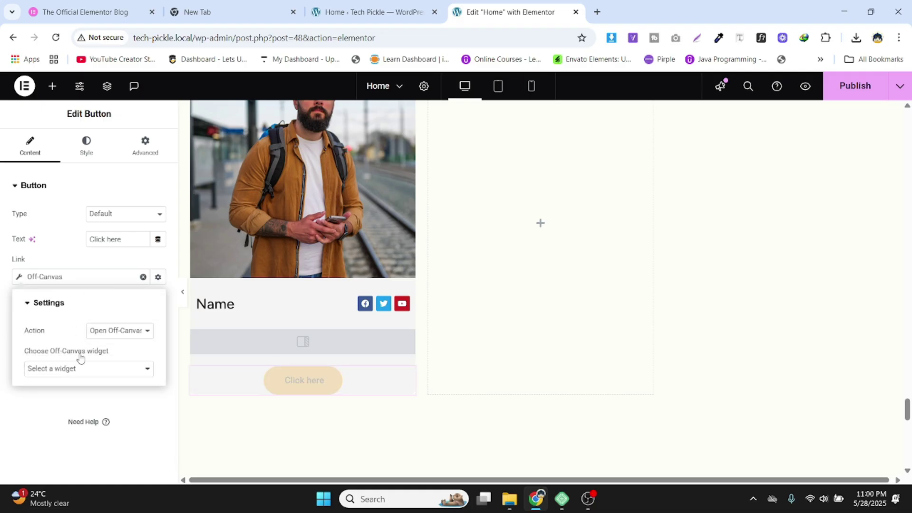
click(56, 370)
click(46, 399)
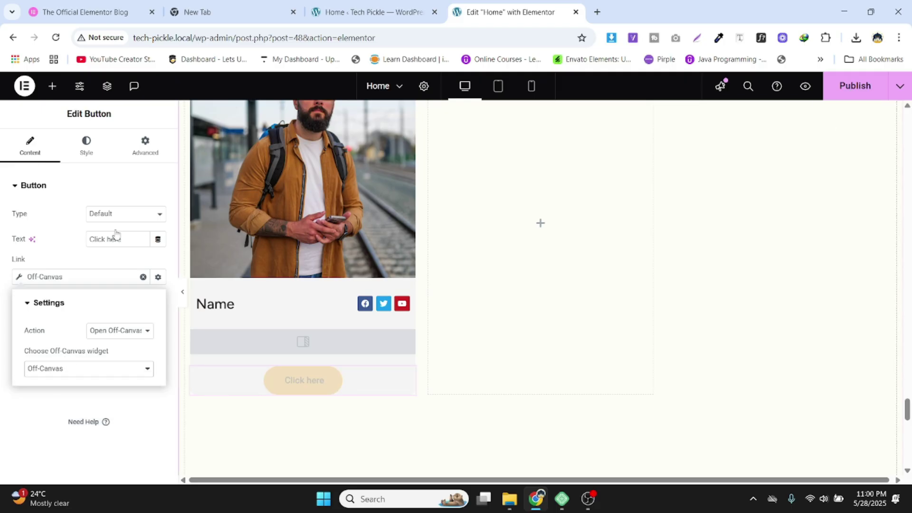
- Open the live site in a new browser tab from the WordPress dashboard and return to the Elementor editor
click(373, 12)
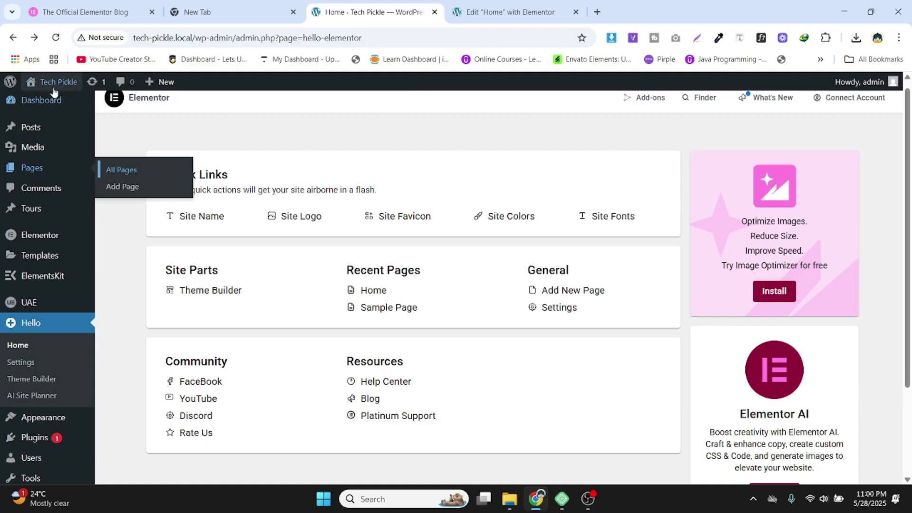
mouse_move(53, 88)
ctrl+click(51, 103)
click(542, 3)
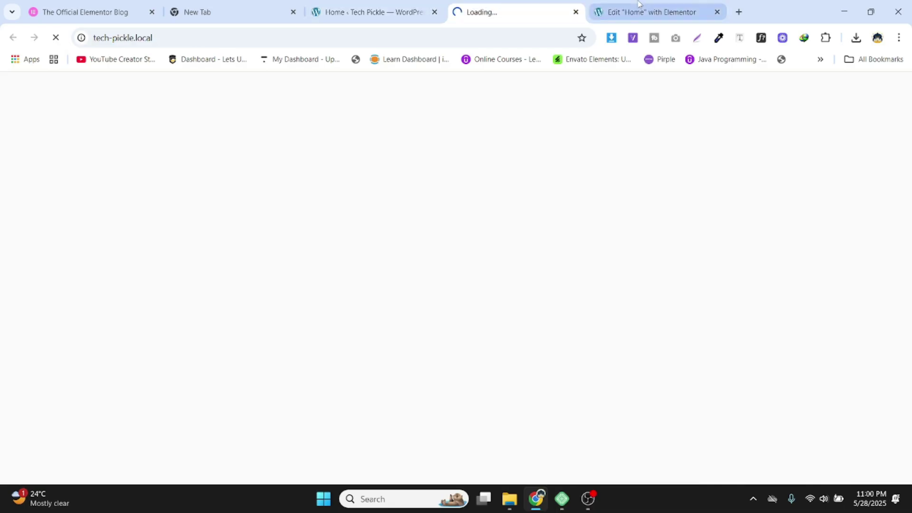
click(638, 4)
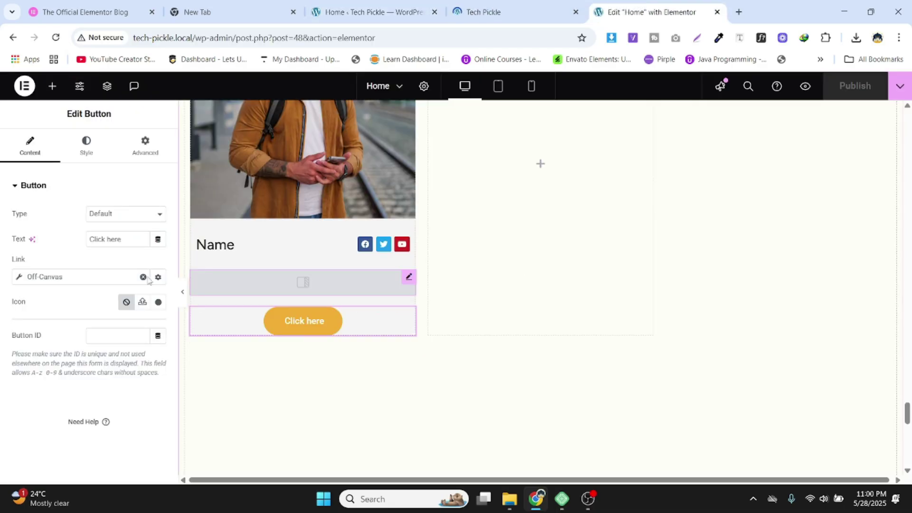
- Check the off-canvas name in editing mode, publish the page and switch the editing mode back off
click(190, 278)
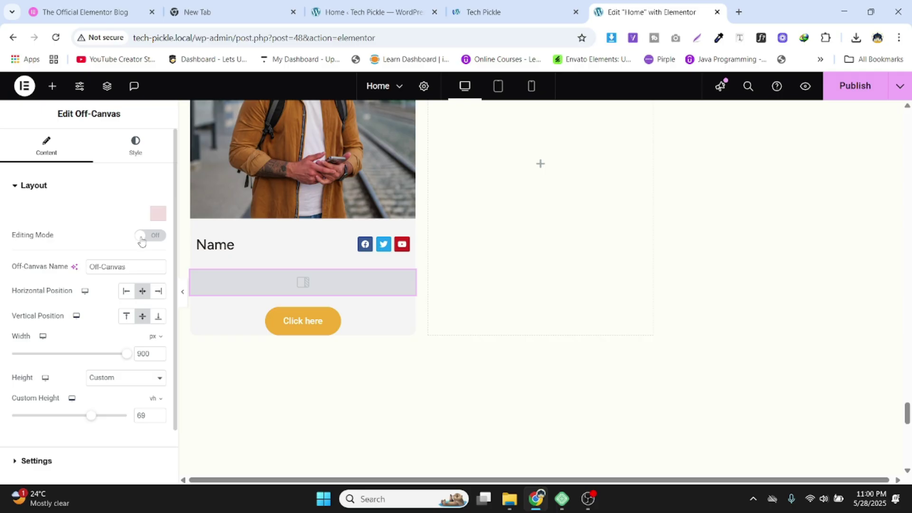
click(142, 236)
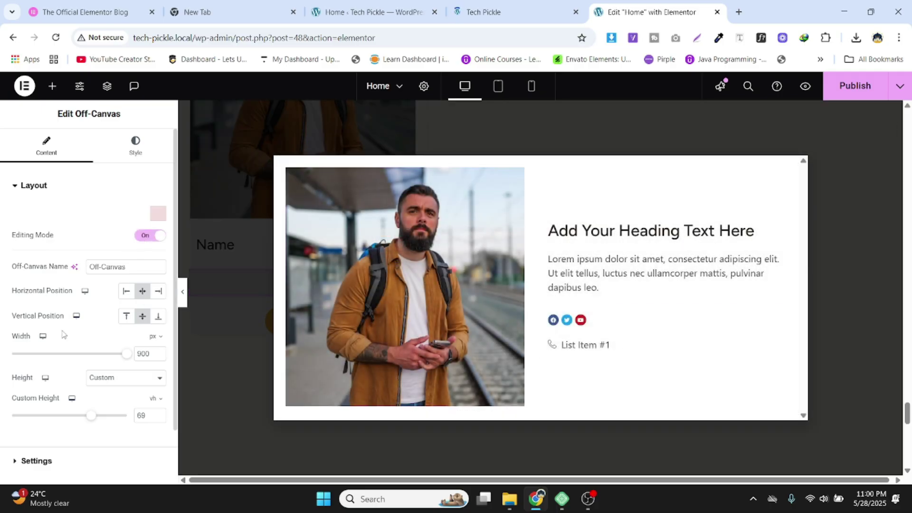
triple_click(86, 267)
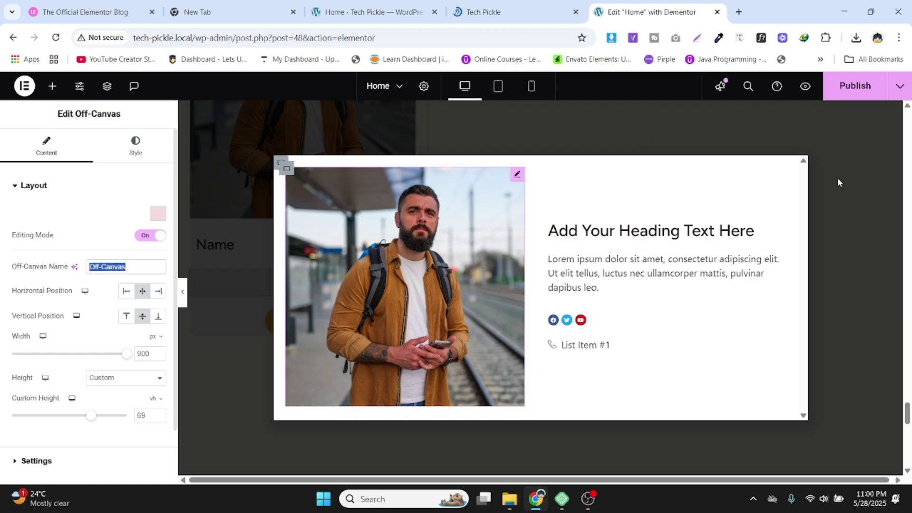
click(858, 92)
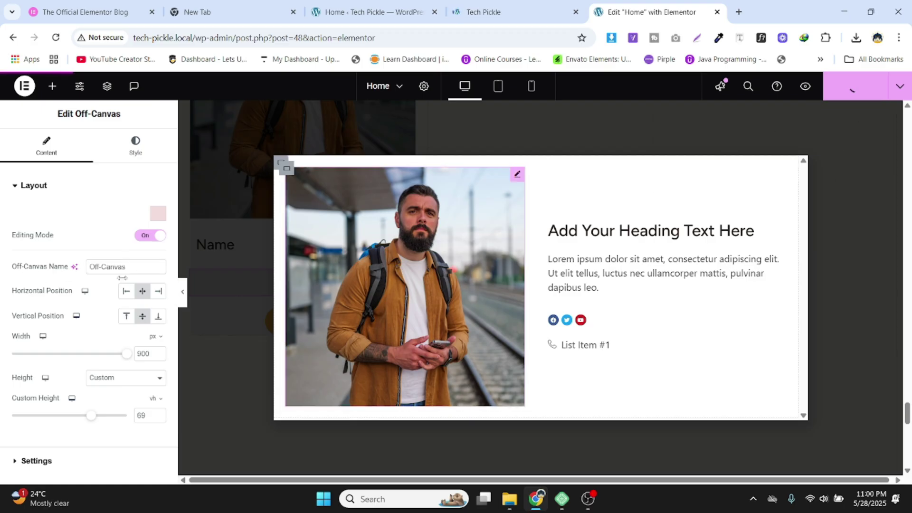
click(146, 236)
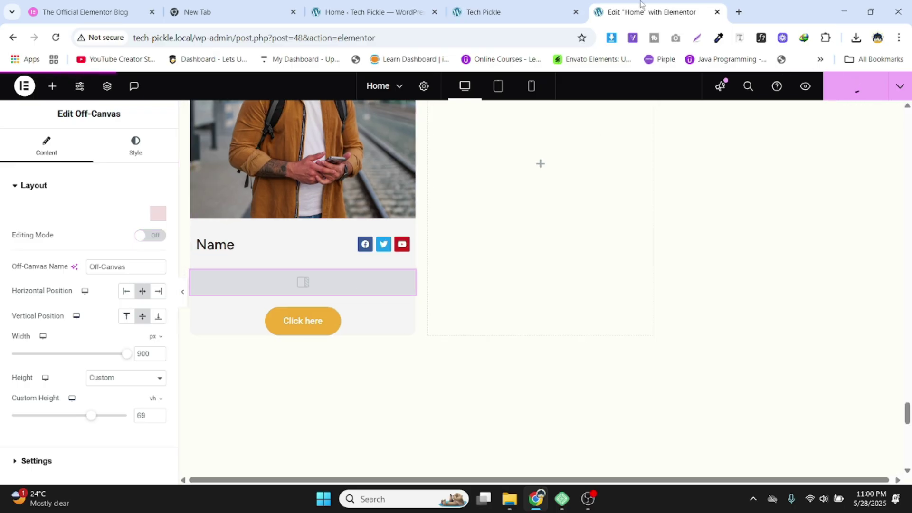
- Test the popup in the editor's preview by opening it with the "Click here" button and dismissing it twice
click(515, 11)
scroll(314, 266, down, 15)
scroll(312, 264, down, 10)
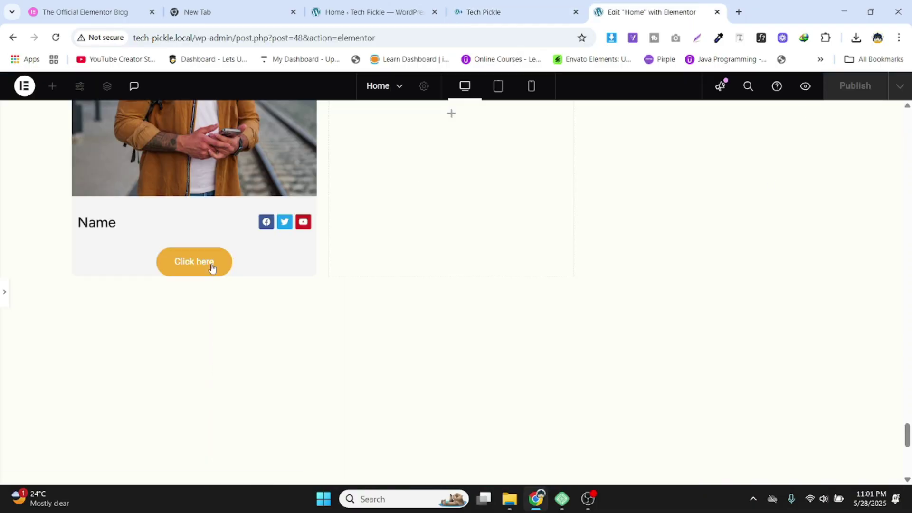
click(211, 267)
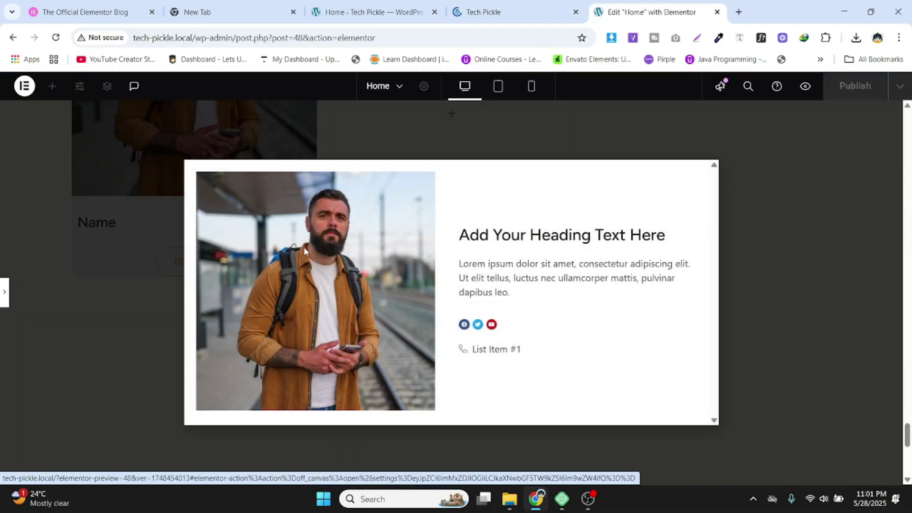
click(816, 271)
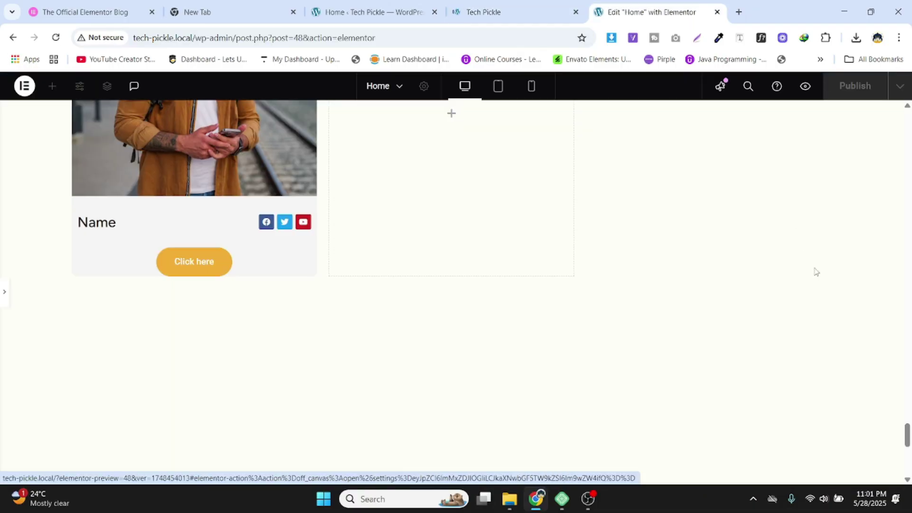
click(224, 264)
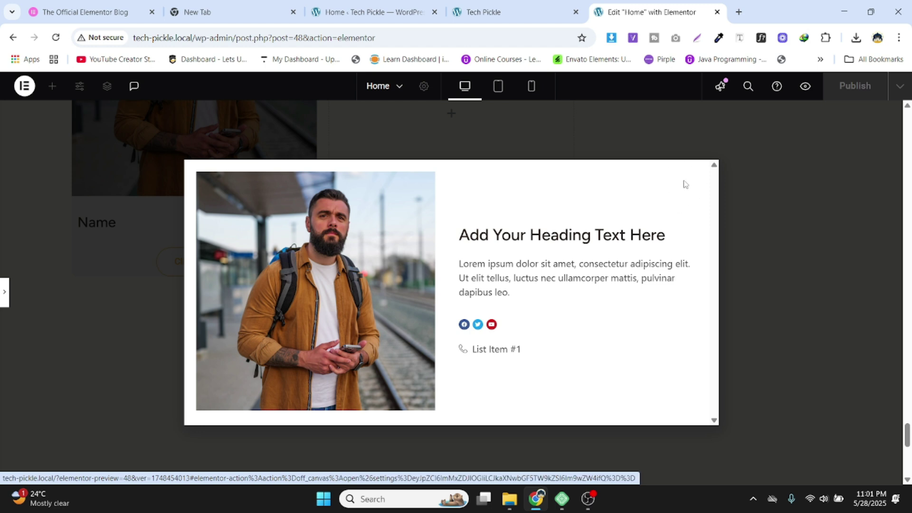
click(786, 207)
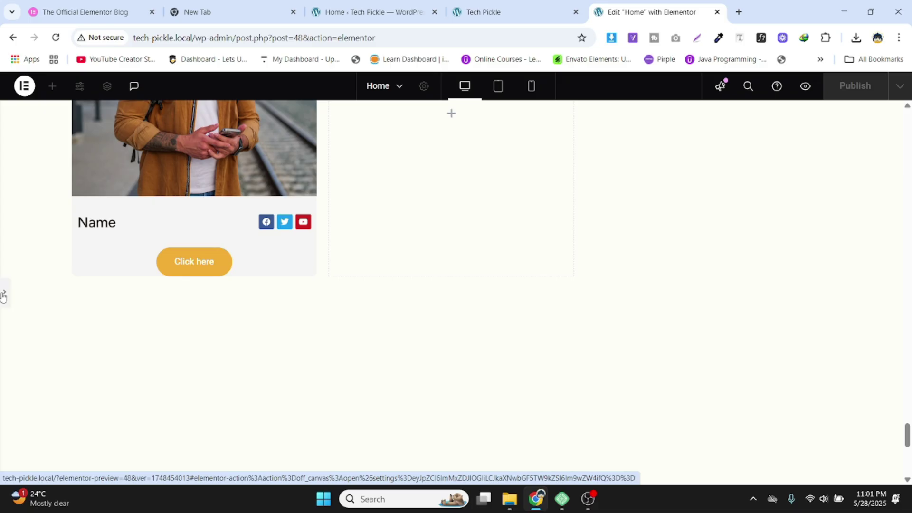
drag(906, 430, 907, 151)
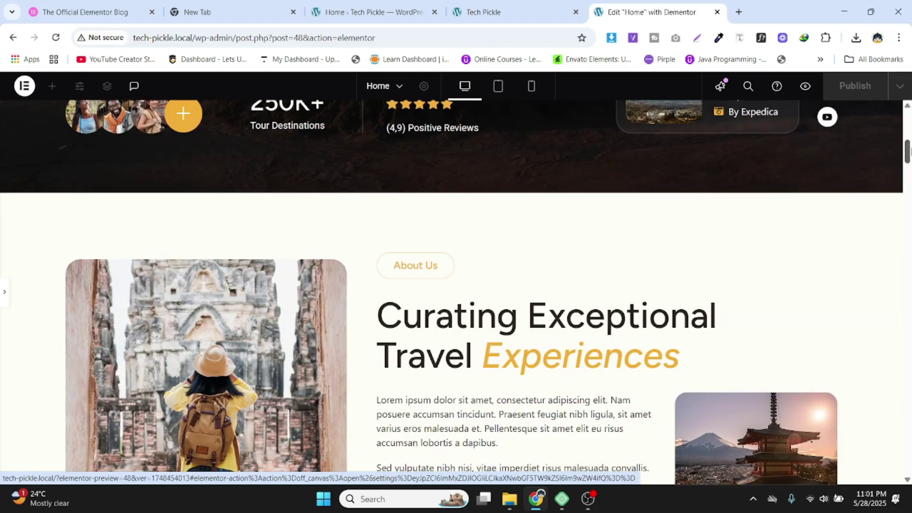